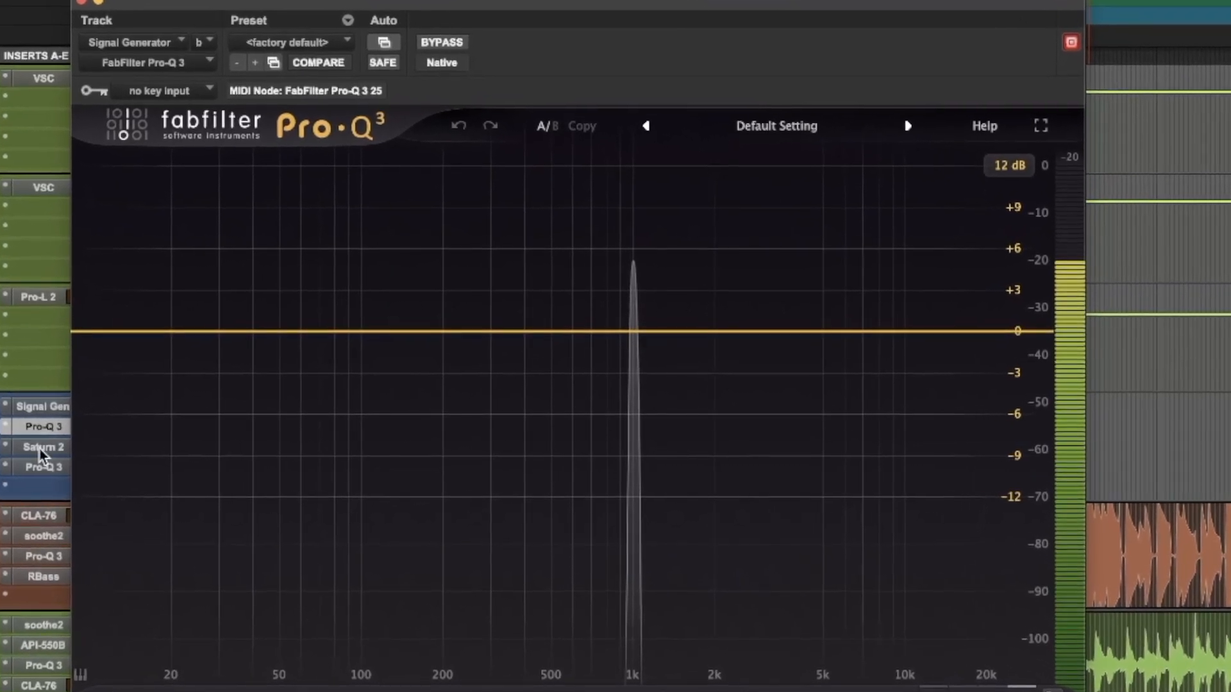
- Open Saturn 2 on the Signal Generator track, followed by the Pro-Q 3 analyzer insert after it, to examine the added harmonics
{"action": "left_click", "coordinate": [49, 449]}
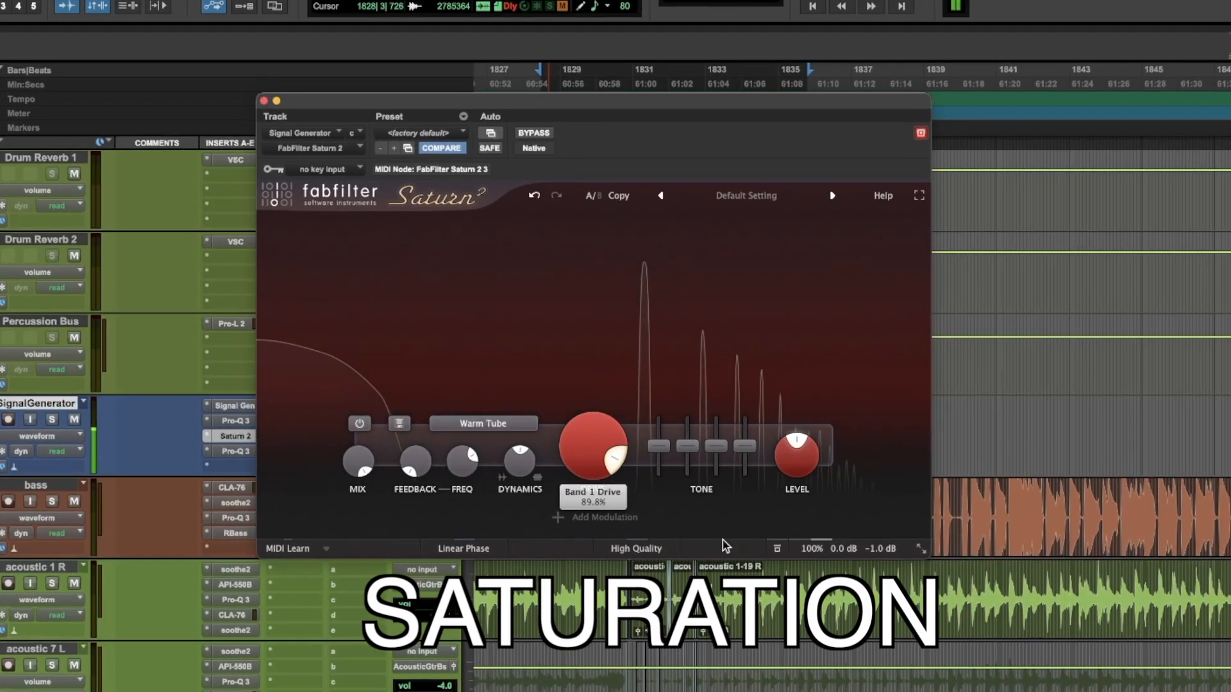
{"action": "left_click", "coordinate": [241, 451]}
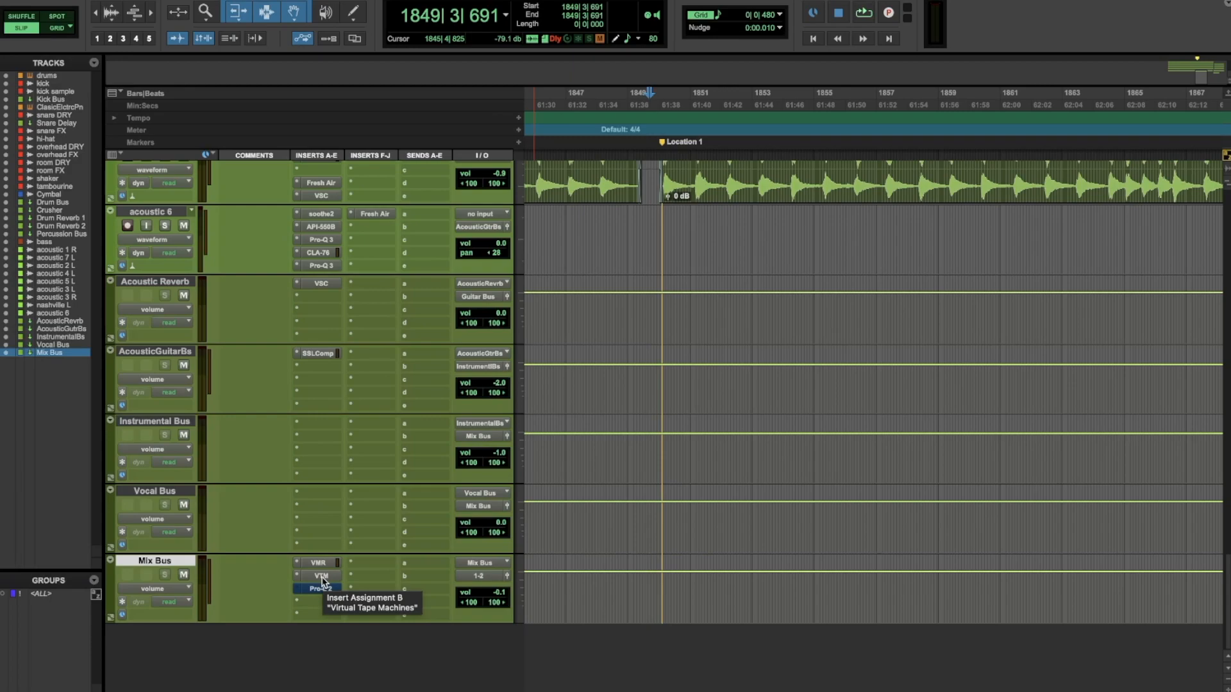
- Open Virtual Tape Machines on the Mix Bus, bypass it, and play the mix without tape saturation
{"action": "left_click", "coordinate": [322, 580]}
{"action": "left_click_drag", "start_coordinate": [629, 47], "coordinate": [627, 128]}
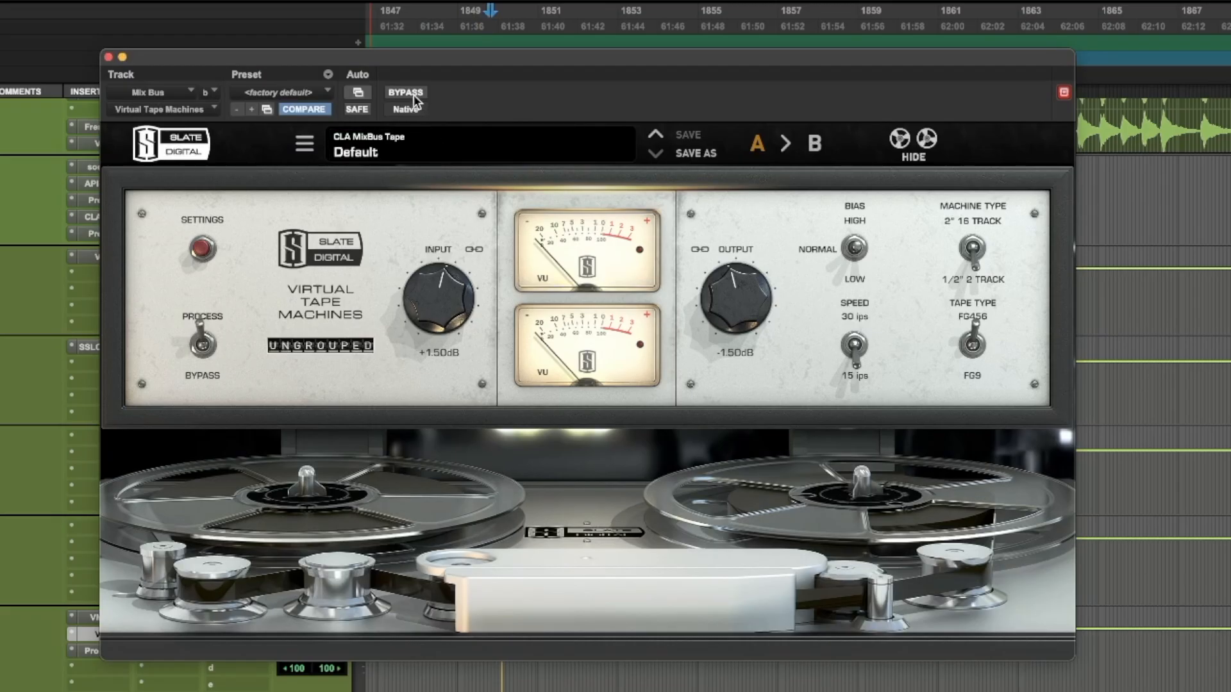
{"action": "left_click", "coordinate": [413, 95]}
{"action": "left_click_drag", "start_coordinate": [494, 55], "coordinate": [499, 175]}
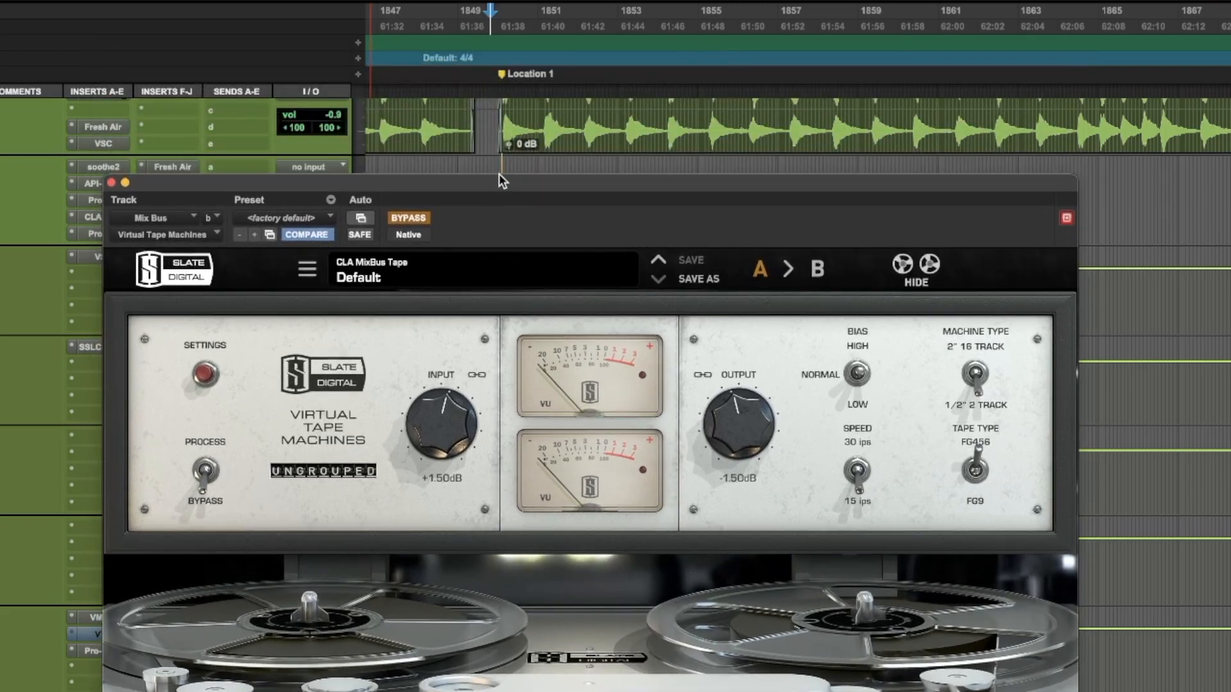
{"action": "key", "text": "space"}
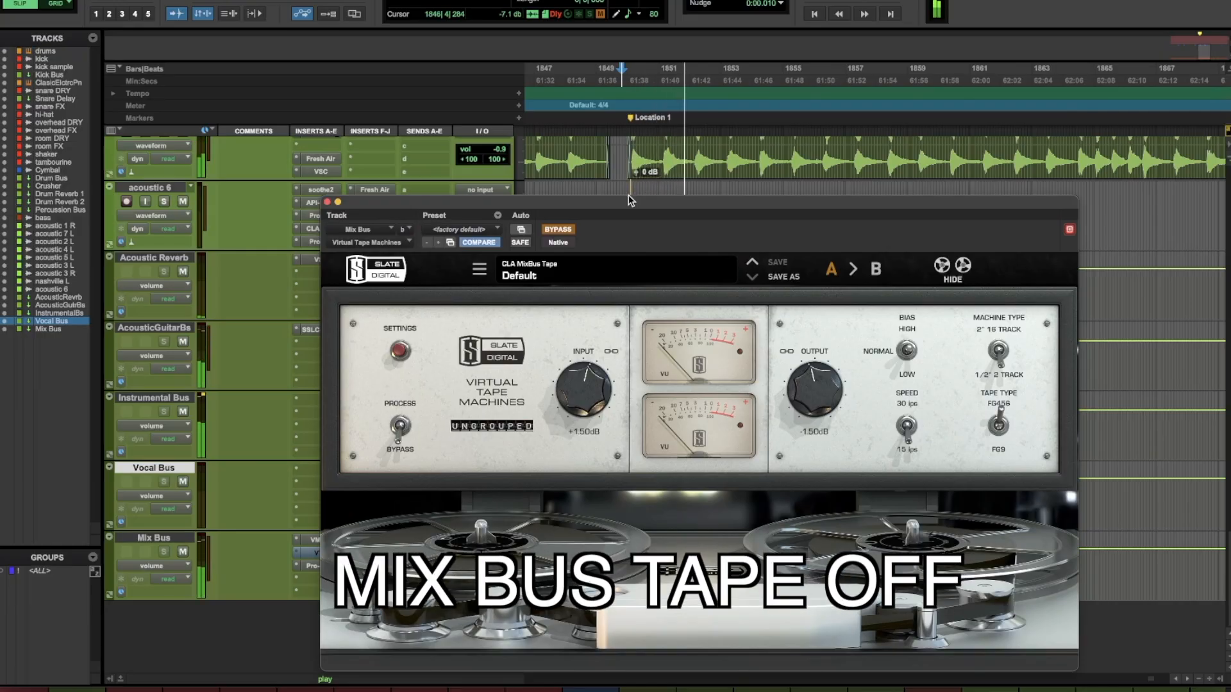
- Compare the mix with Virtual Tape Machines active and bypassed during playback, leave it active, and open the Mix Bus VMR insert
{"action": "key", "text": "space"}
{"action": "left_click", "coordinate": [557, 230]}
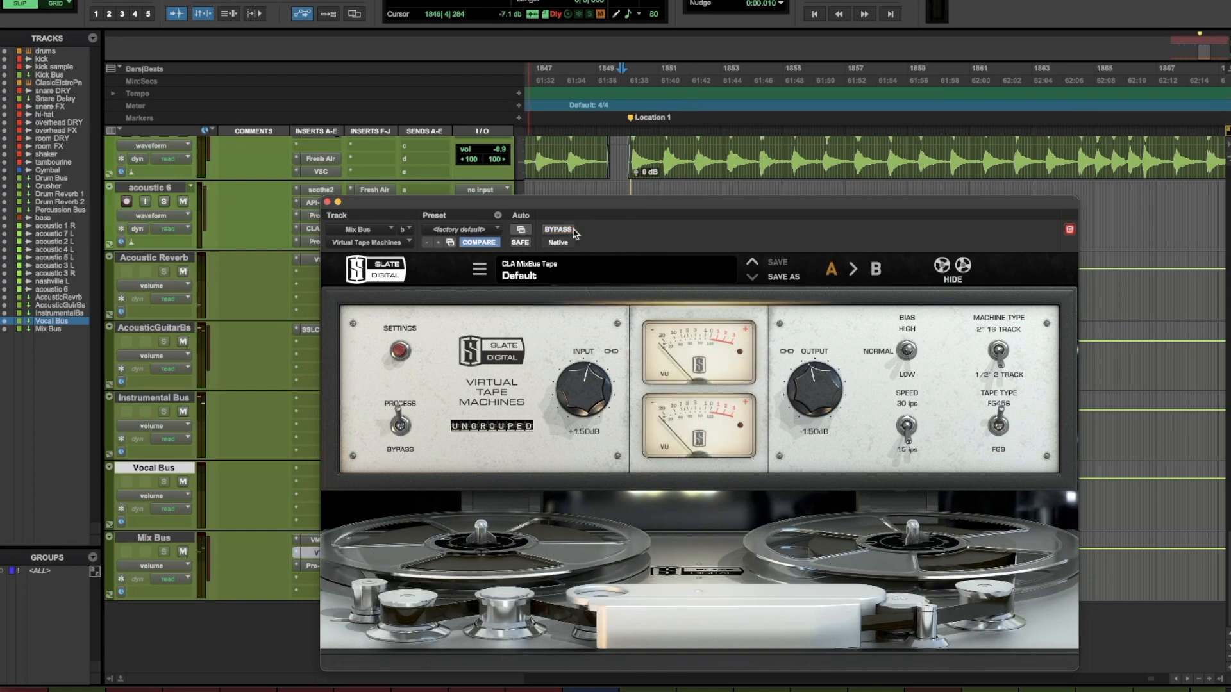
{"action": "key", "text": "space"}
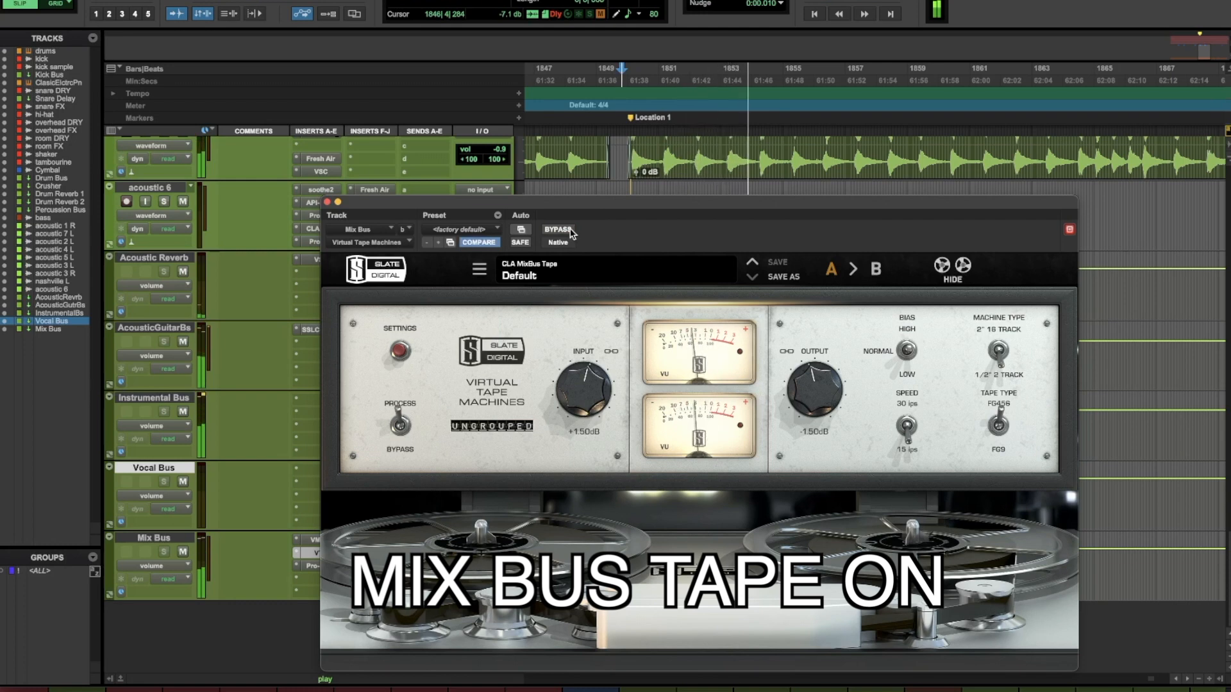
{"action": "left_click", "coordinate": [569, 230]}
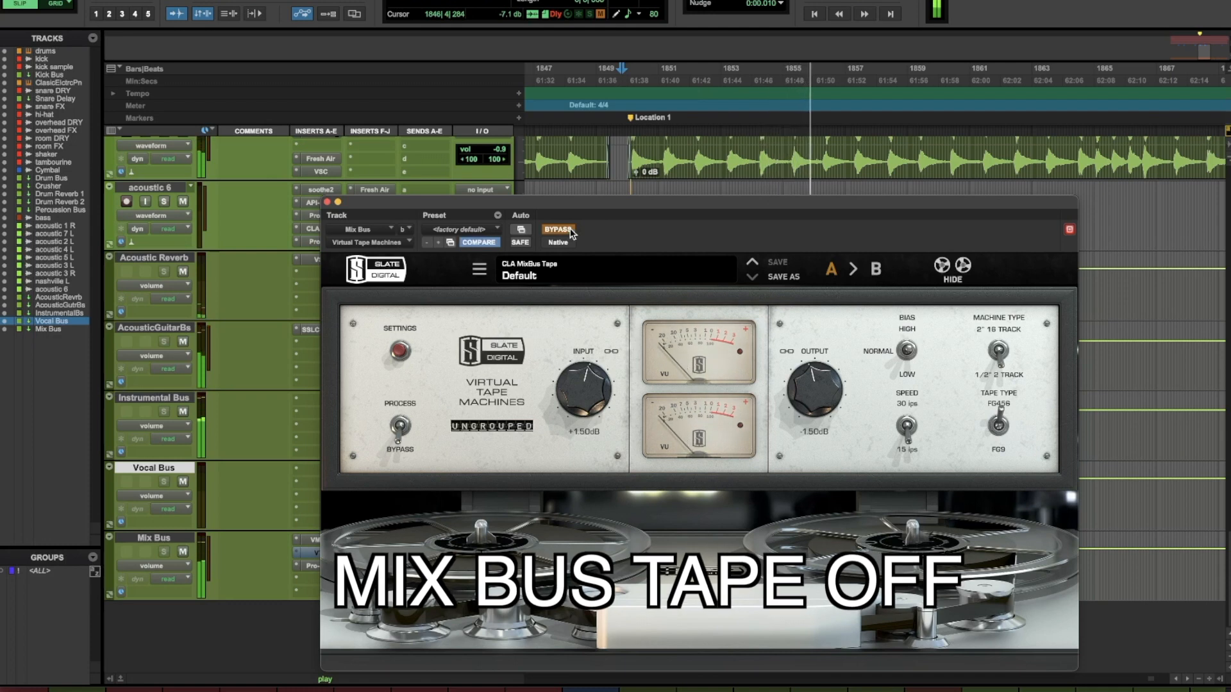
{"action": "left_click", "coordinate": [569, 229]}
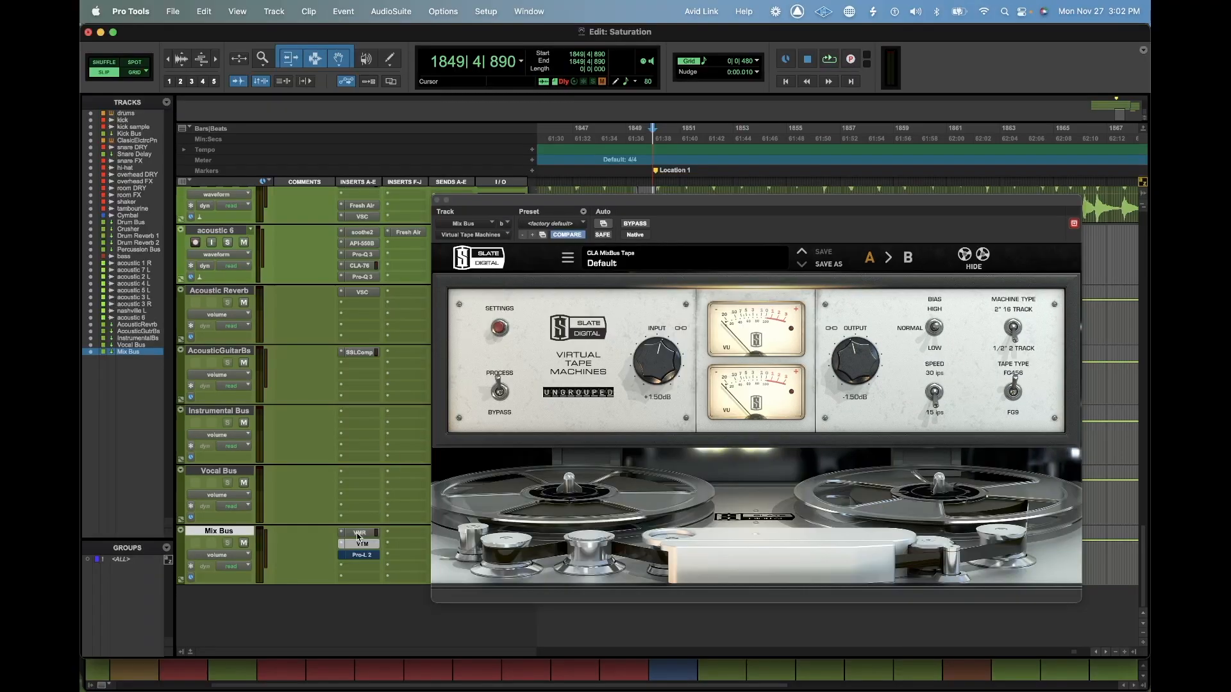
{"action": "left_click", "coordinate": [359, 533]}
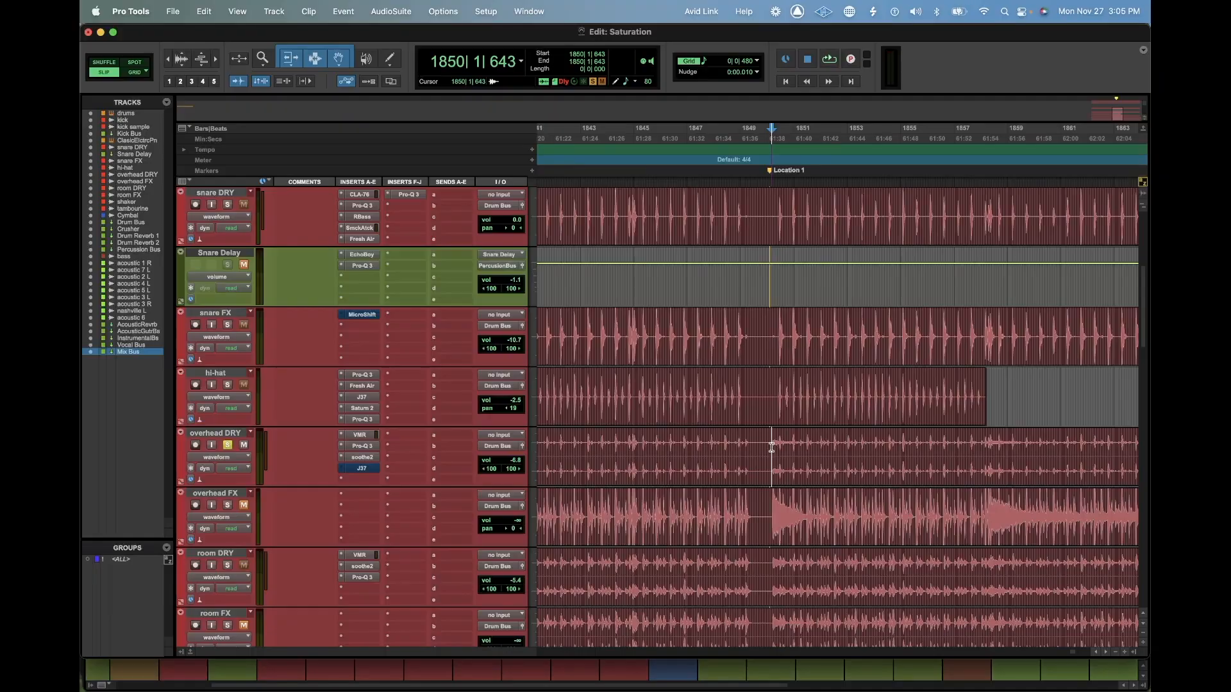
- Select and play the overhead DRY audio from about bar 1850 to 1858, and open its J37 plug-in at the saturation control
{"action": "left_click_drag", "start_coordinate": [772, 452], "coordinate": [973, 447]}
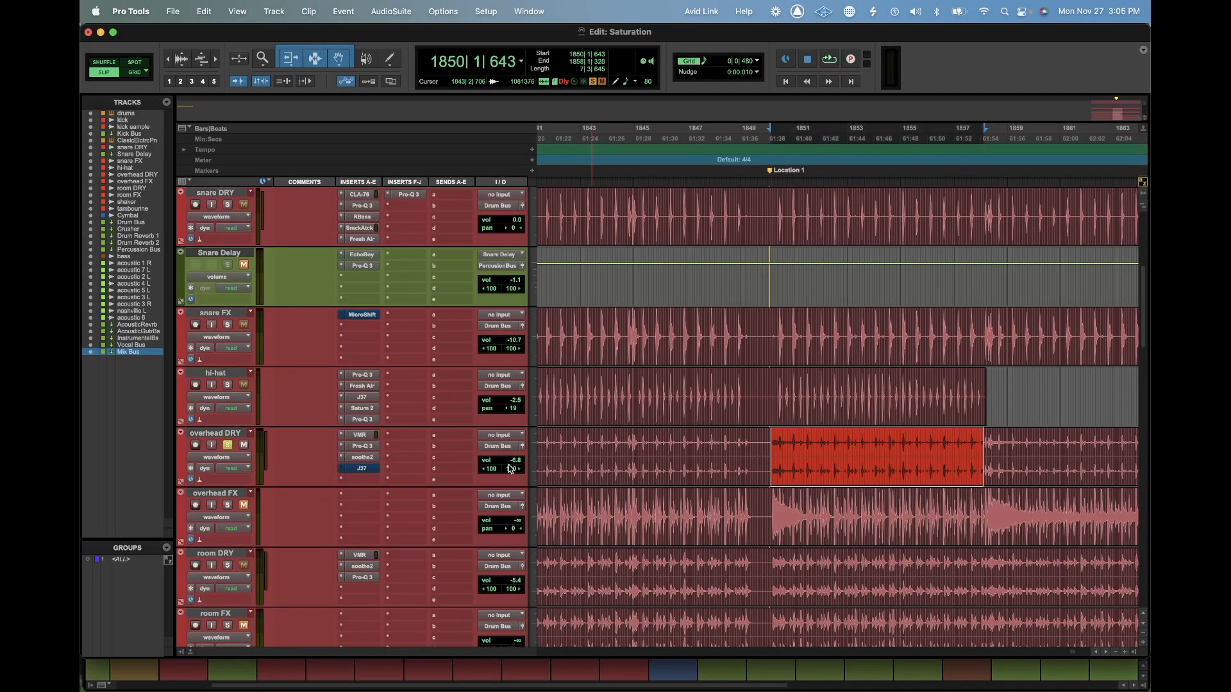
{"action": "key", "text": "space"}
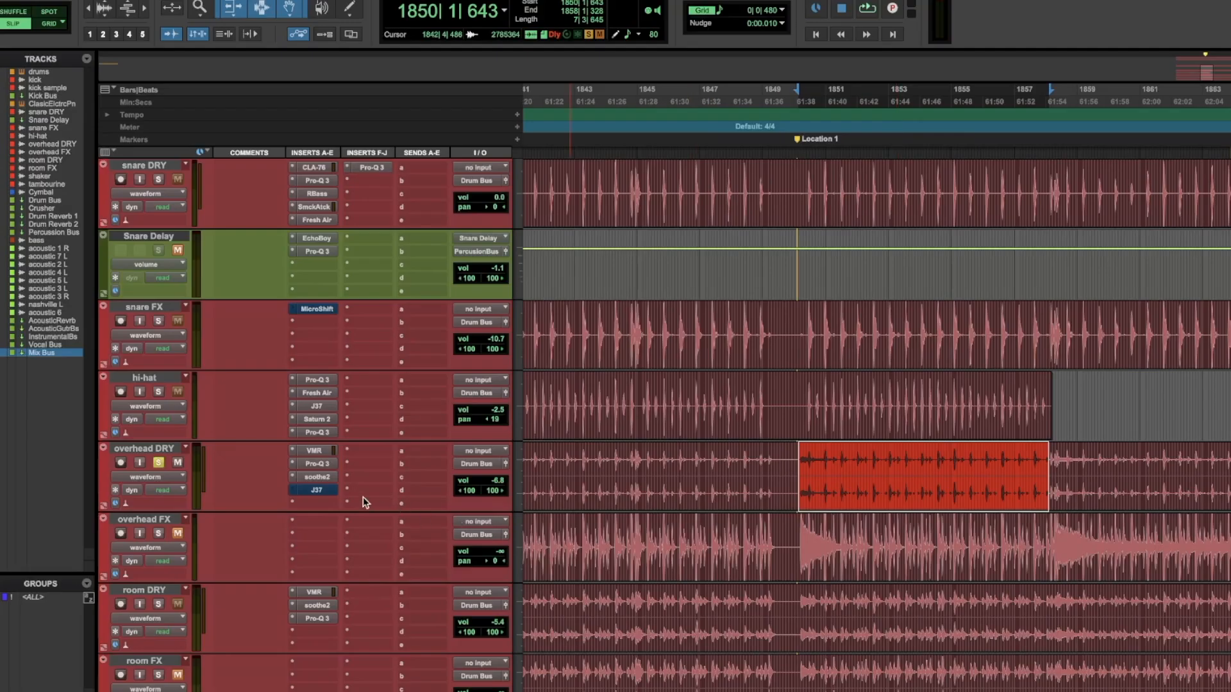
{"action": "left_click", "coordinate": [317, 490]}
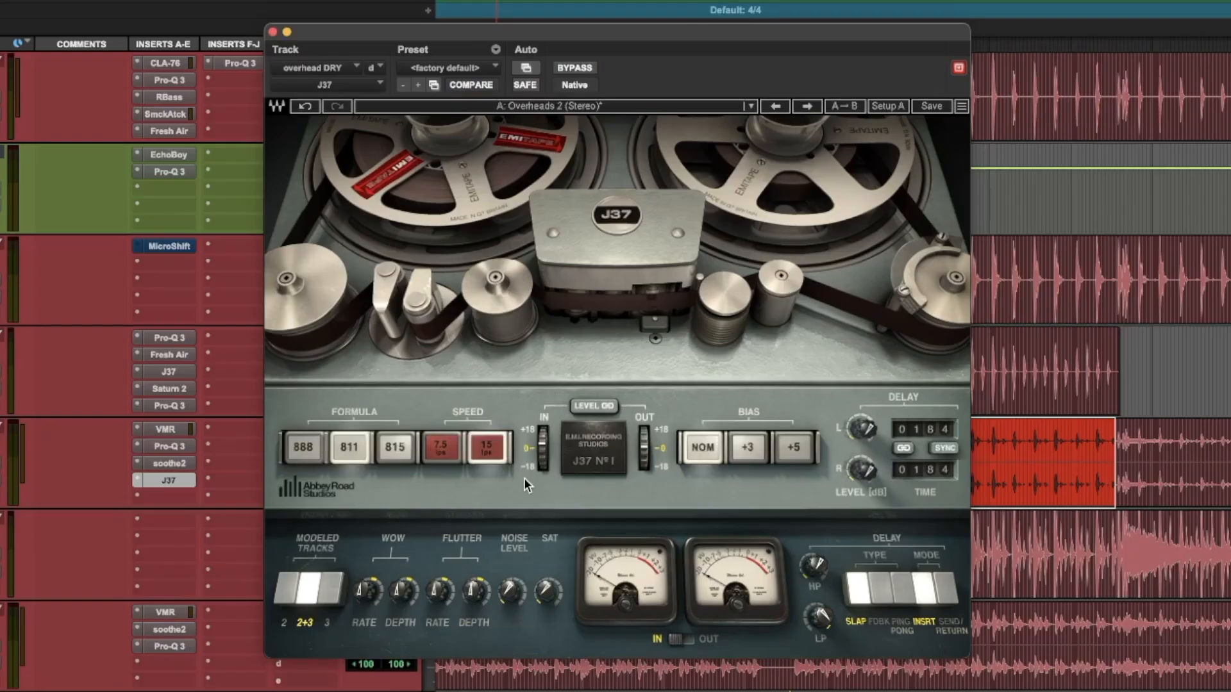
{"action": "left_click_drag", "start_coordinate": [542, 602], "coordinate": [542, 600]}
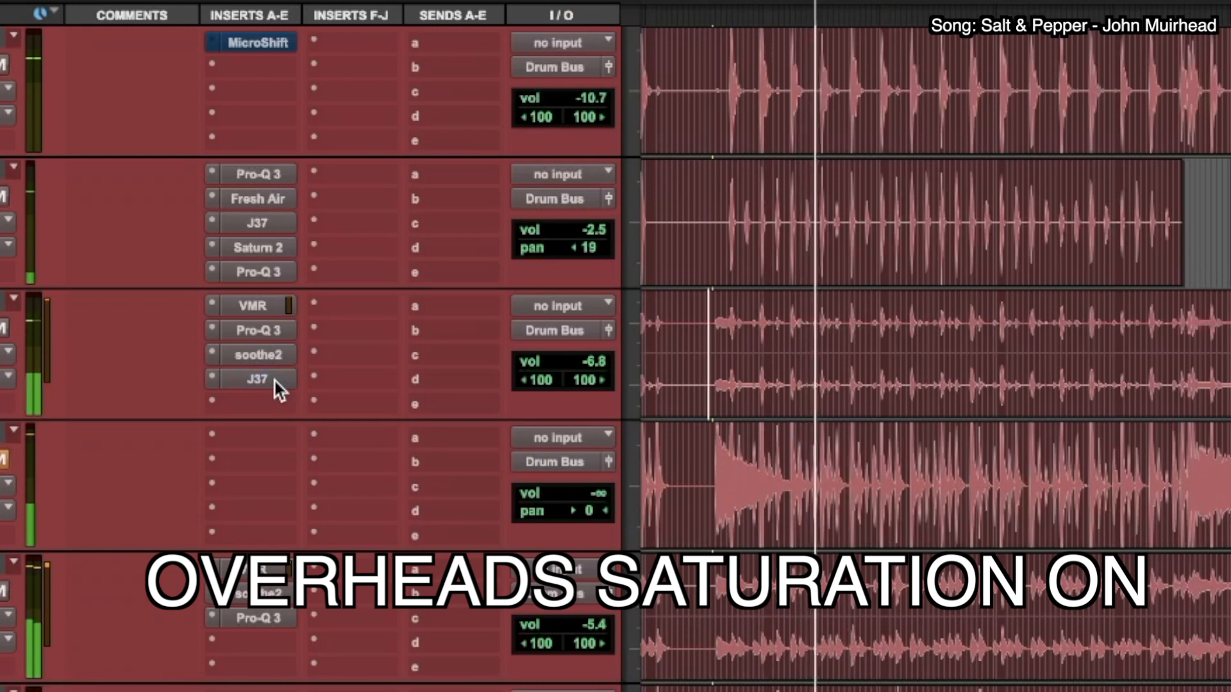
- Compare the overhead DRY track with and without tape saturation by toggling the J37 insert's bypass during playback
{"action": "left_click", "coordinate": [275, 382], "text": "super"}
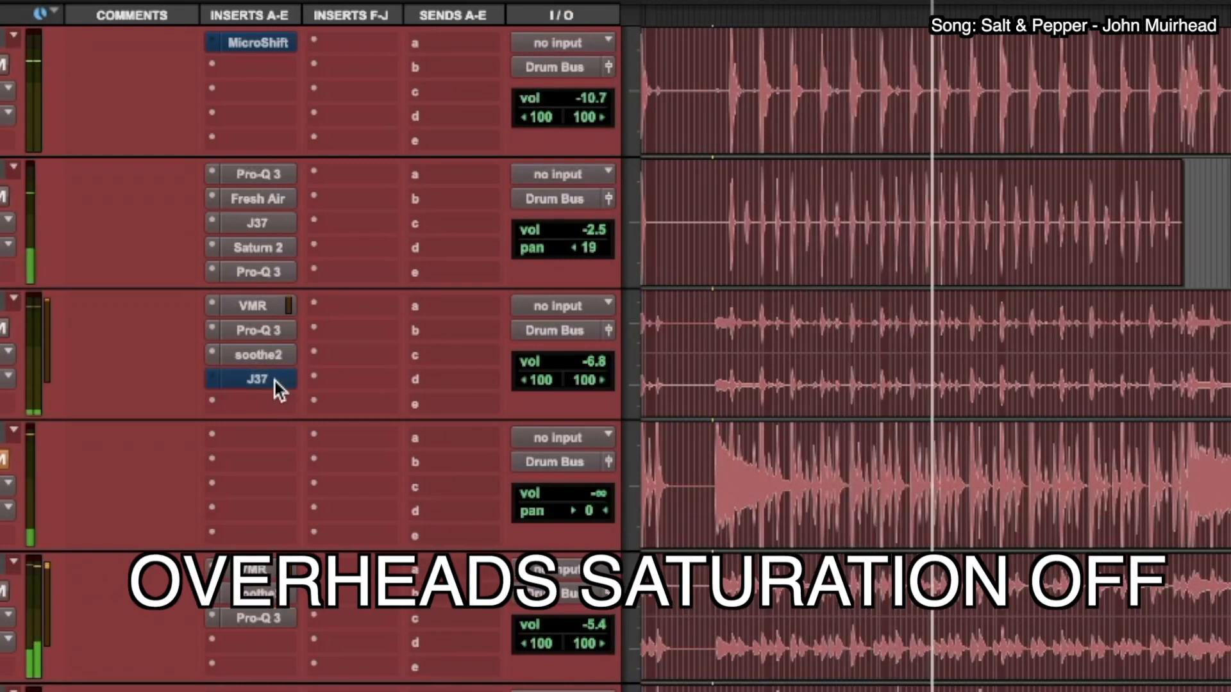
{"action": "left_click", "coordinate": [275, 382], "text": "super"}
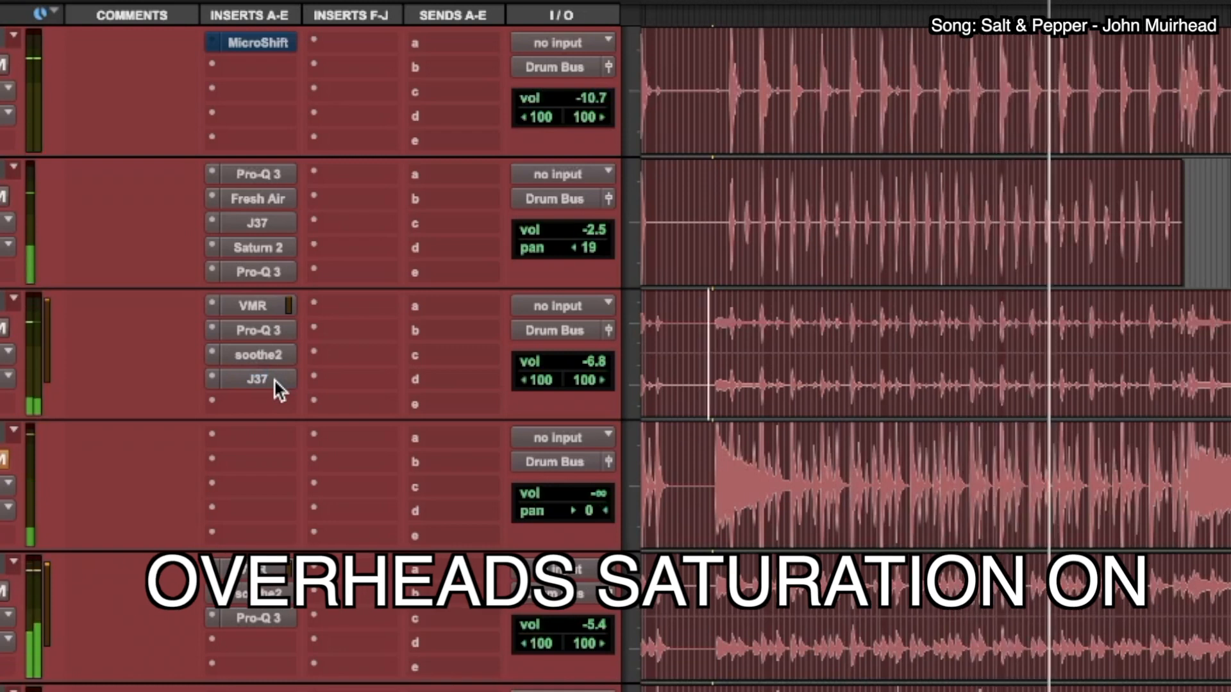
{"action": "left_click", "coordinate": [275, 382], "text": "super"}
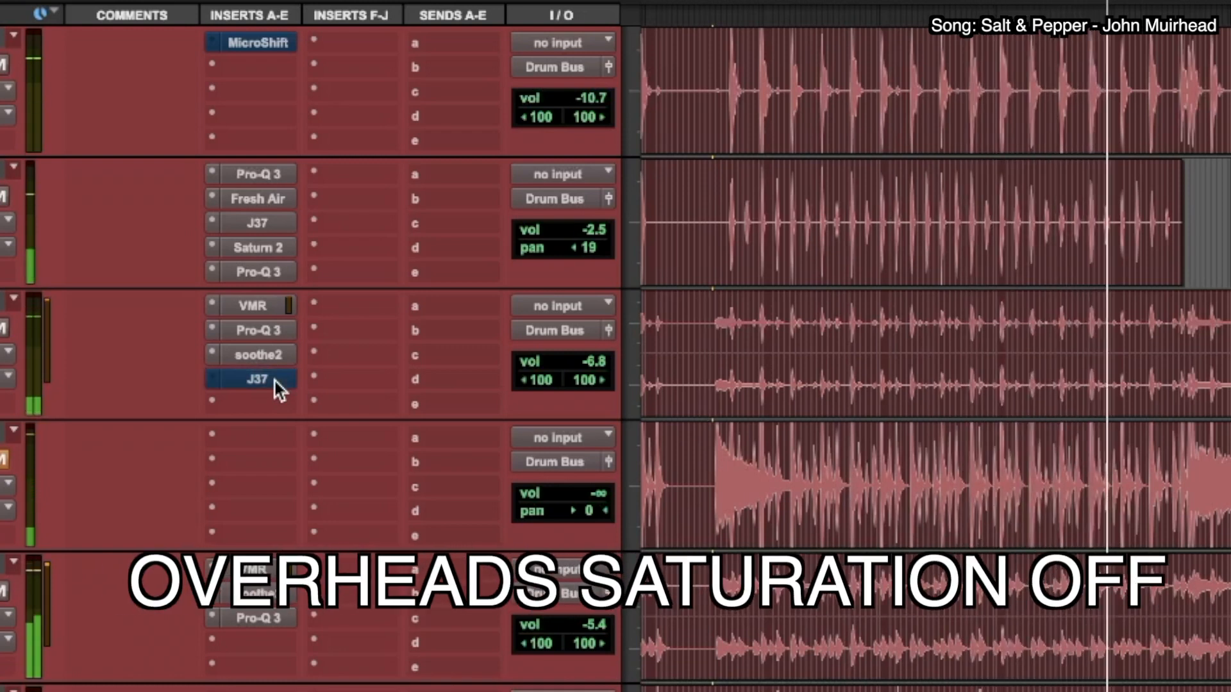
{"action": "left_click", "coordinate": [275, 382], "text": "super"}
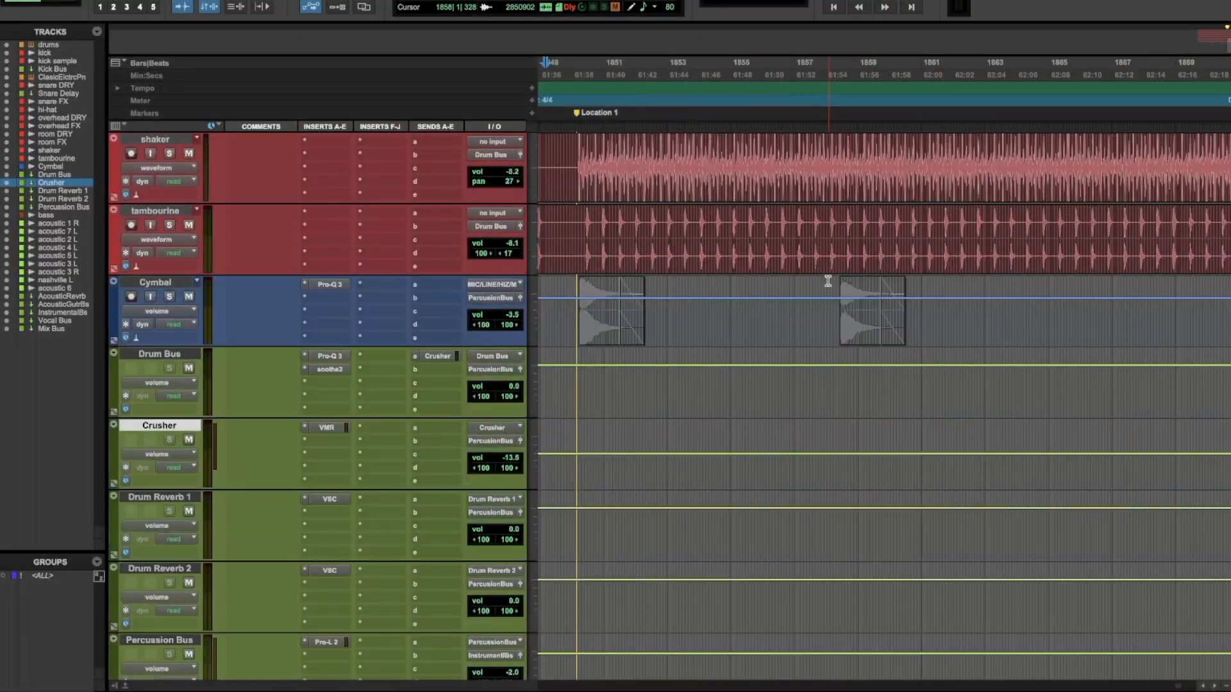
- Examine the Drum Bus send to Crusher and open the Virtual Mix Rack on the Crusher bus
{"action": "left_click", "coordinate": [174, 356]}
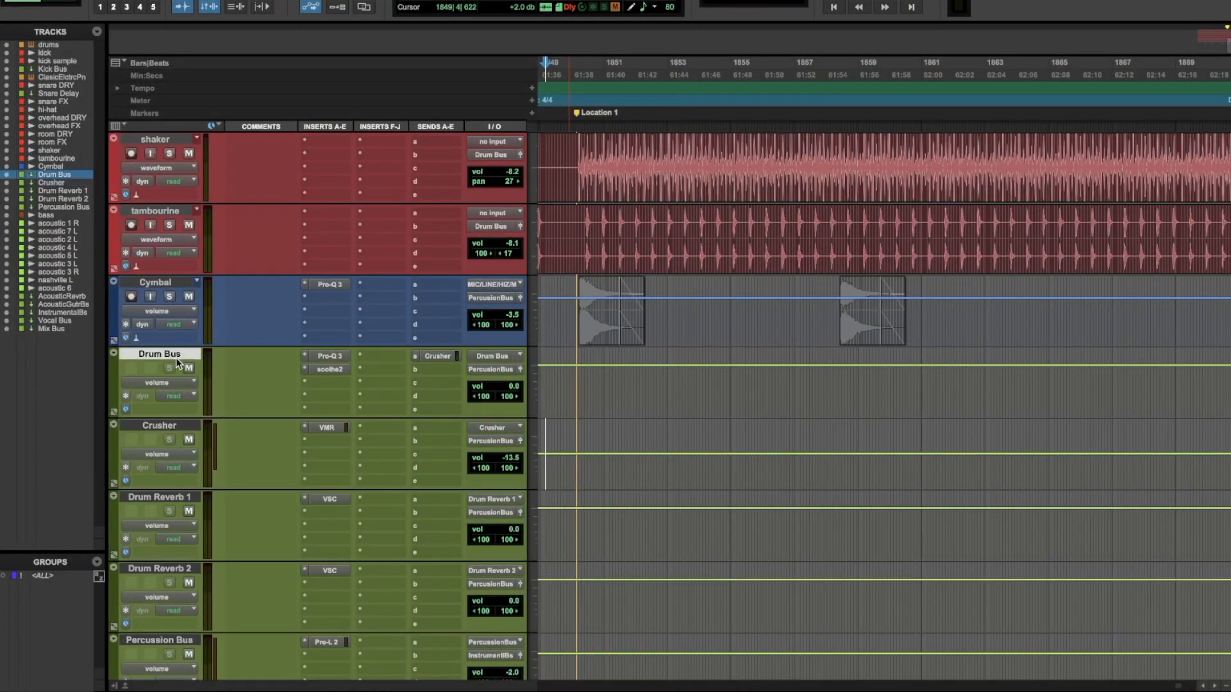
{"action": "left_click", "coordinate": [435, 357]}
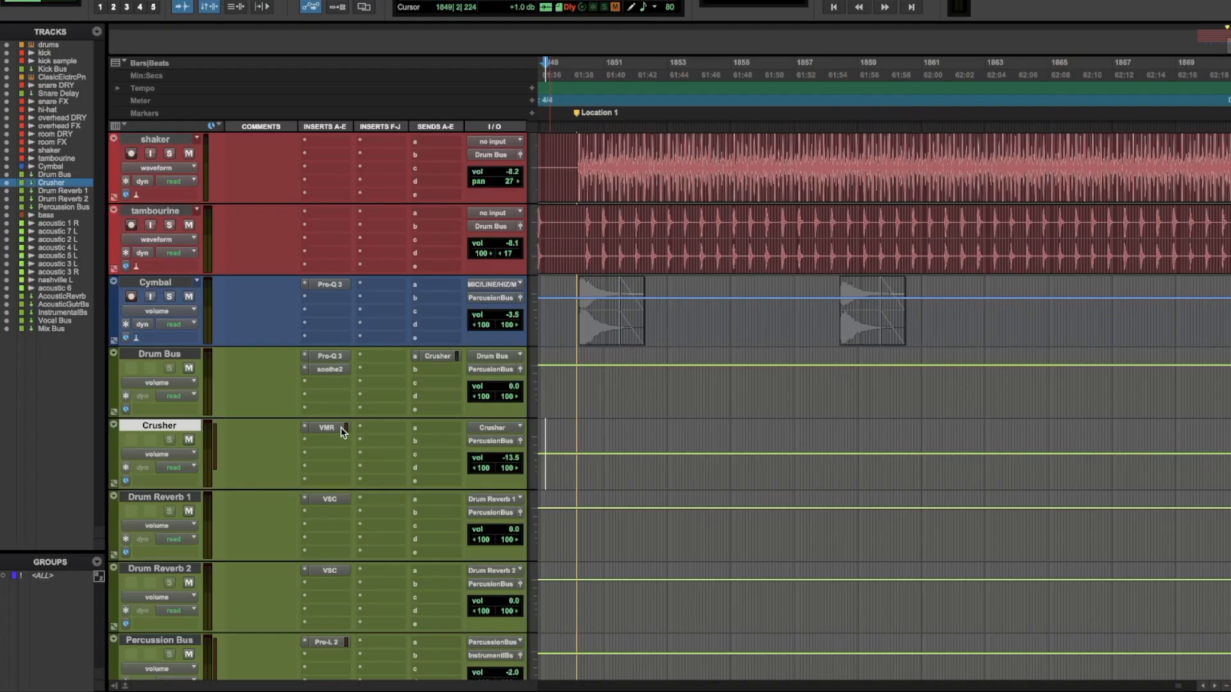
{"action": "left_click", "coordinate": [612, 384]}
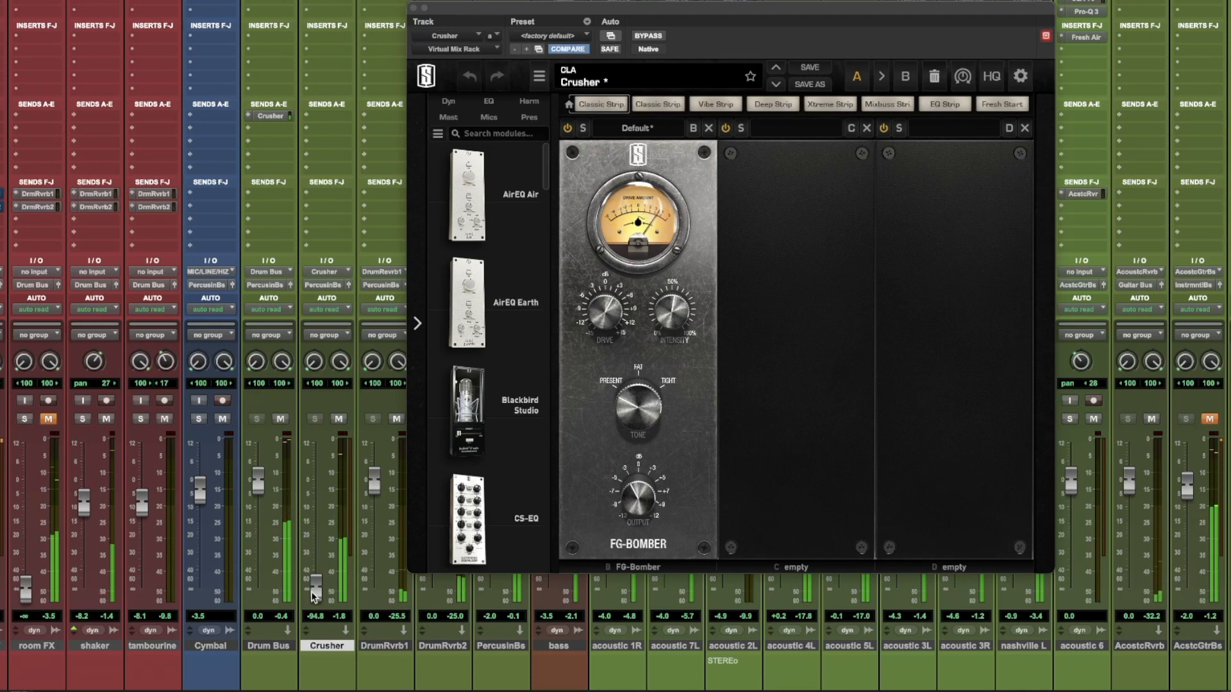
- Raise the Crusher bus volume to about -11.3 dB and compare the drums with the bus muted and unmuted
{"action": "left_click_drag", "start_coordinate": [318, 592], "coordinate": [318, 493]}
{"action": "left_click_drag", "start_coordinate": [317, 492], "coordinate": [319, 520]}
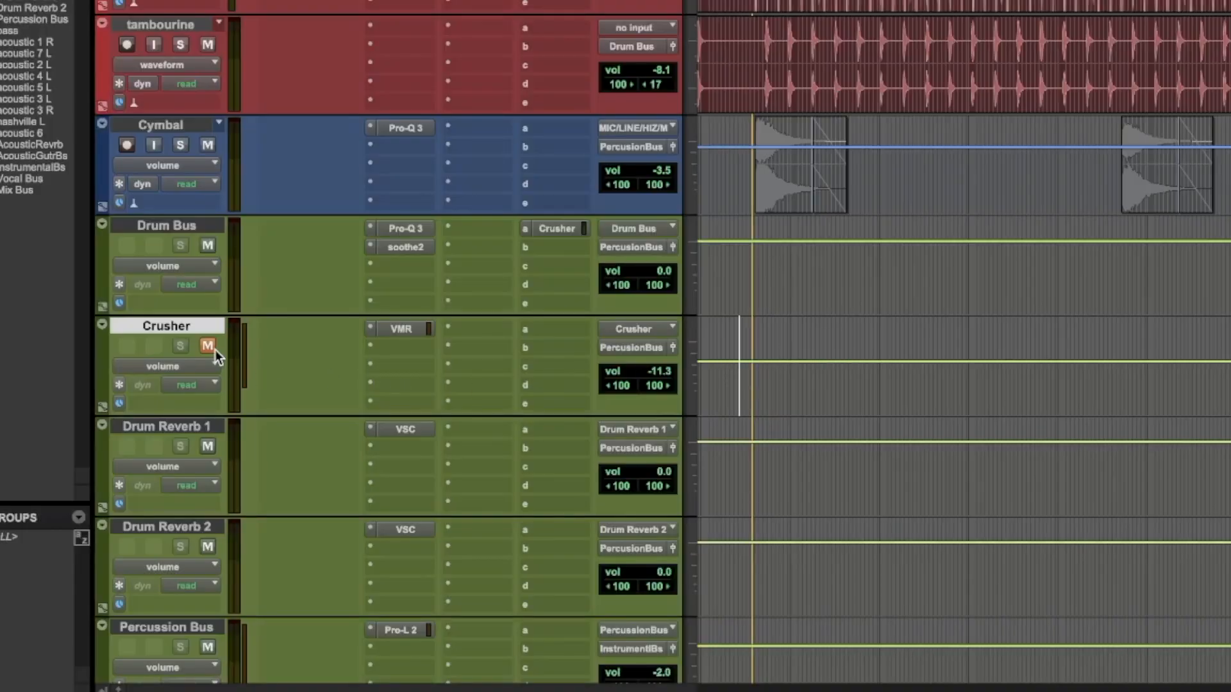
{"action": "key", "text": "space"}
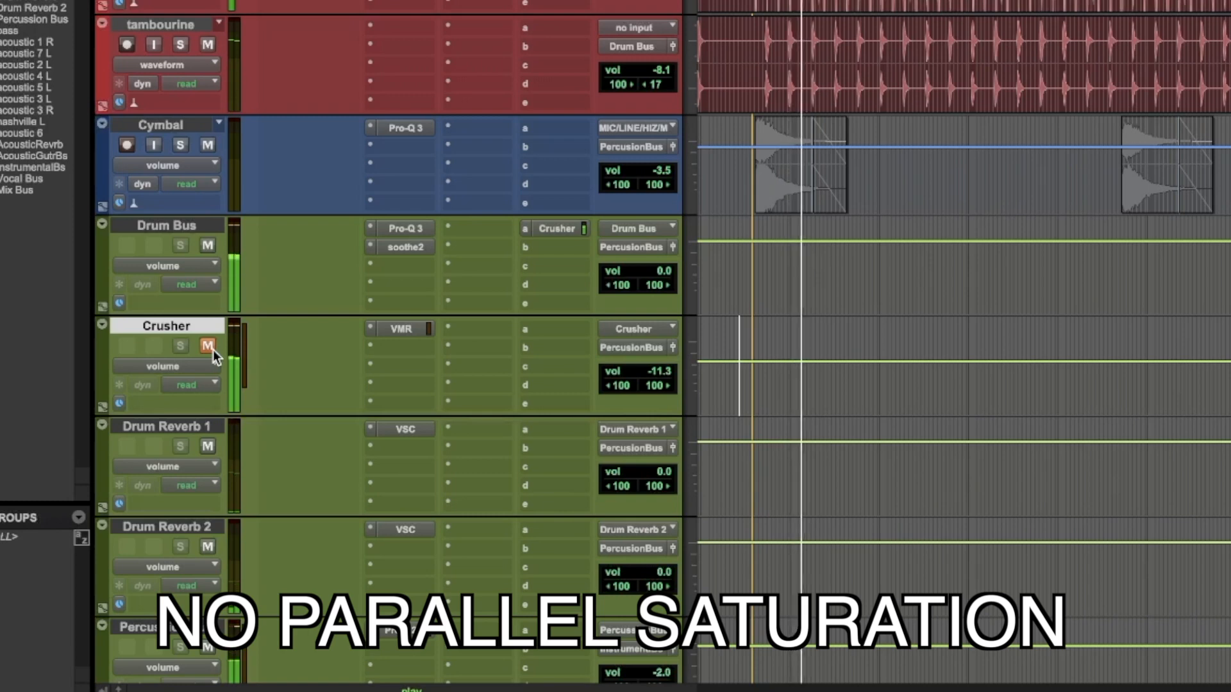
{"action": "left_click", "coordinate": [209, 347]}
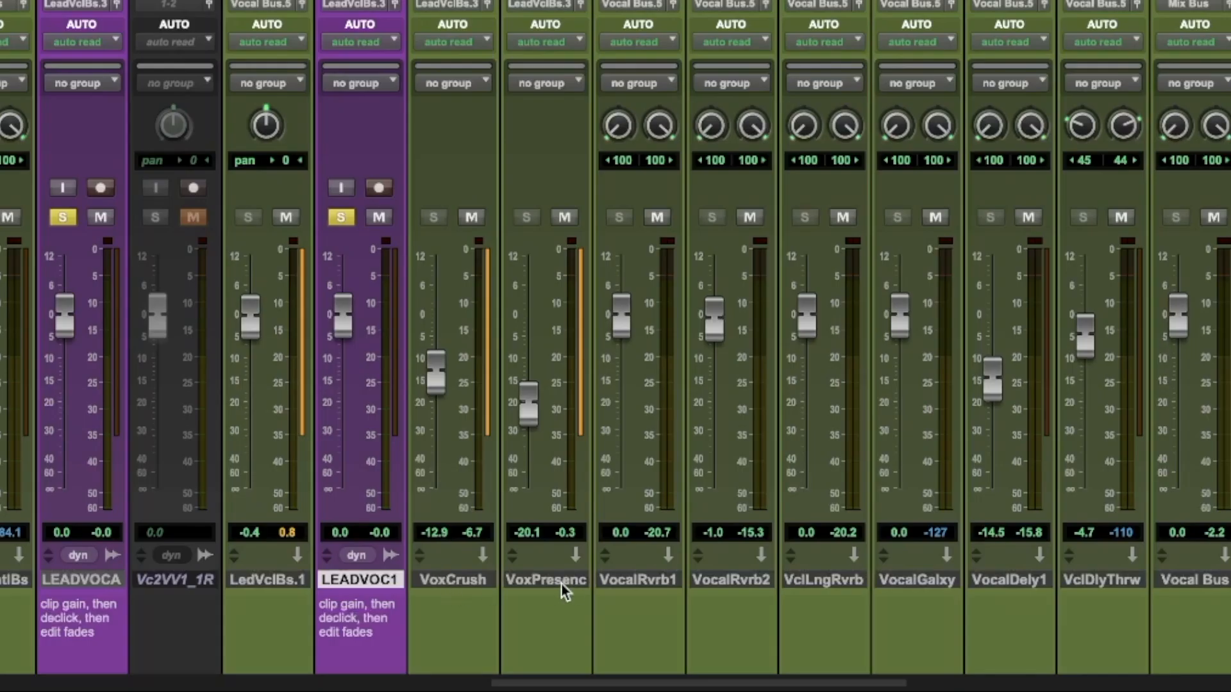
- Open the Pro-Q 3 and Lo-Fi inserts on the VoxPresence parallel bus to examine the vocal processing chain
{"action": "left_click", "coordinate": [475, 575]}
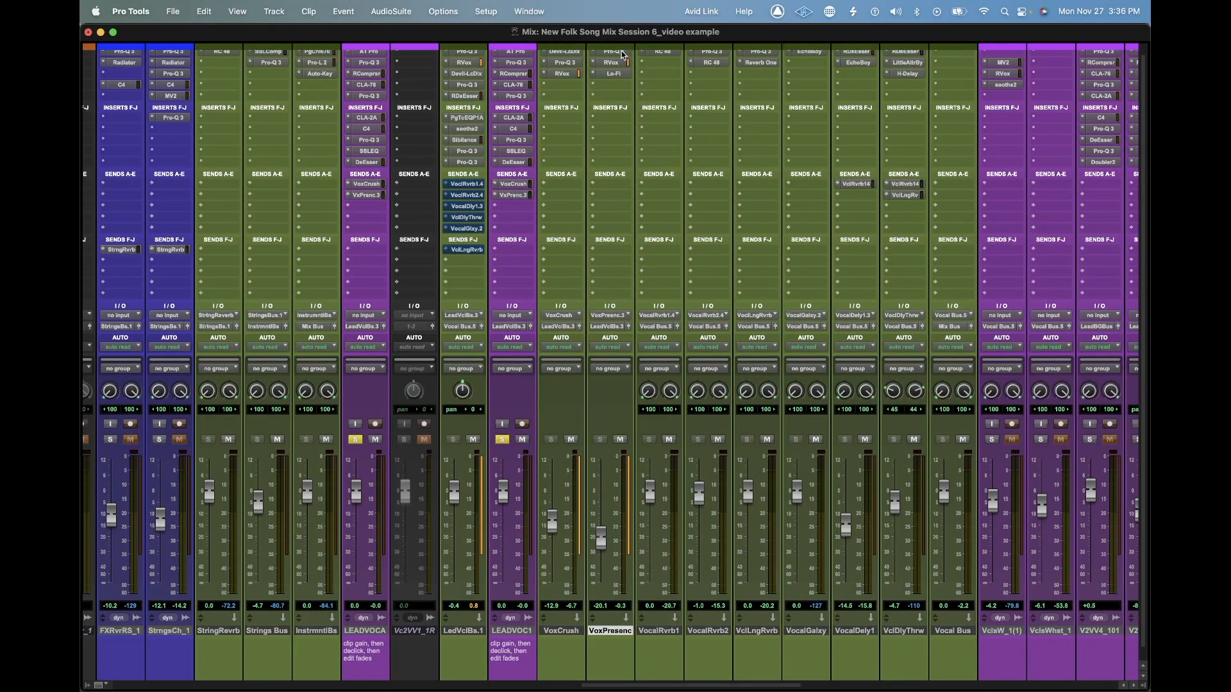
{"action": "left_click", "coordinate": [619, 52]}
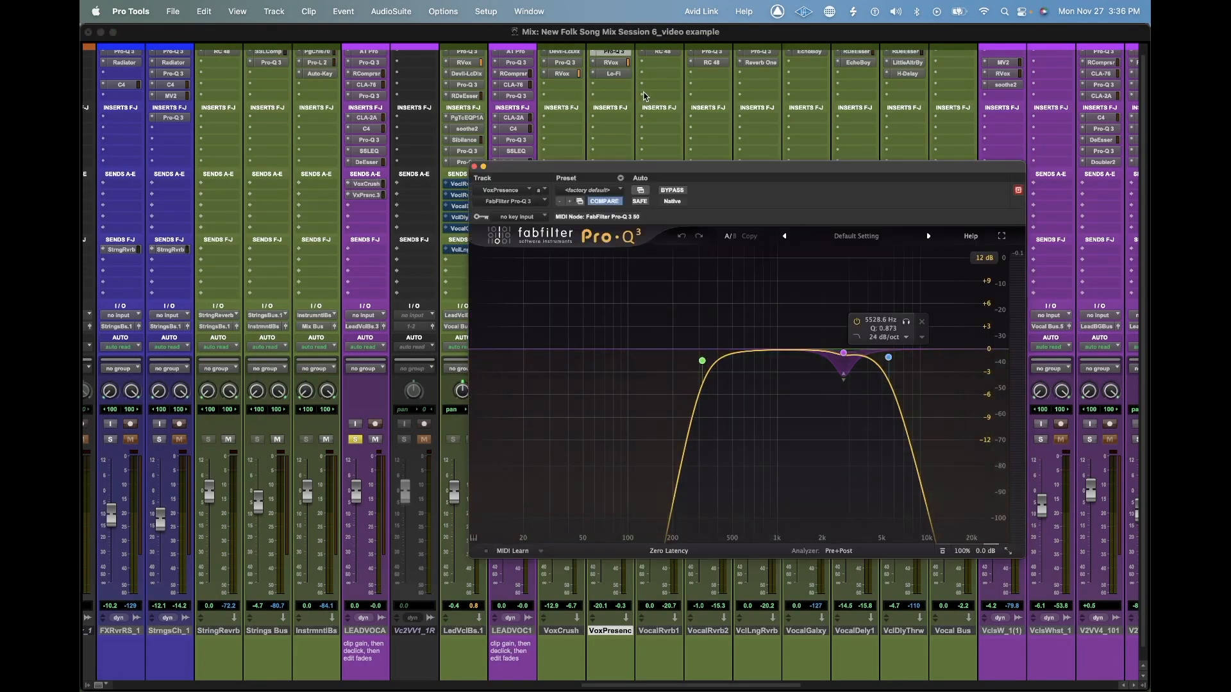
{"action": "left_click", "coordinate": [613, 73]}
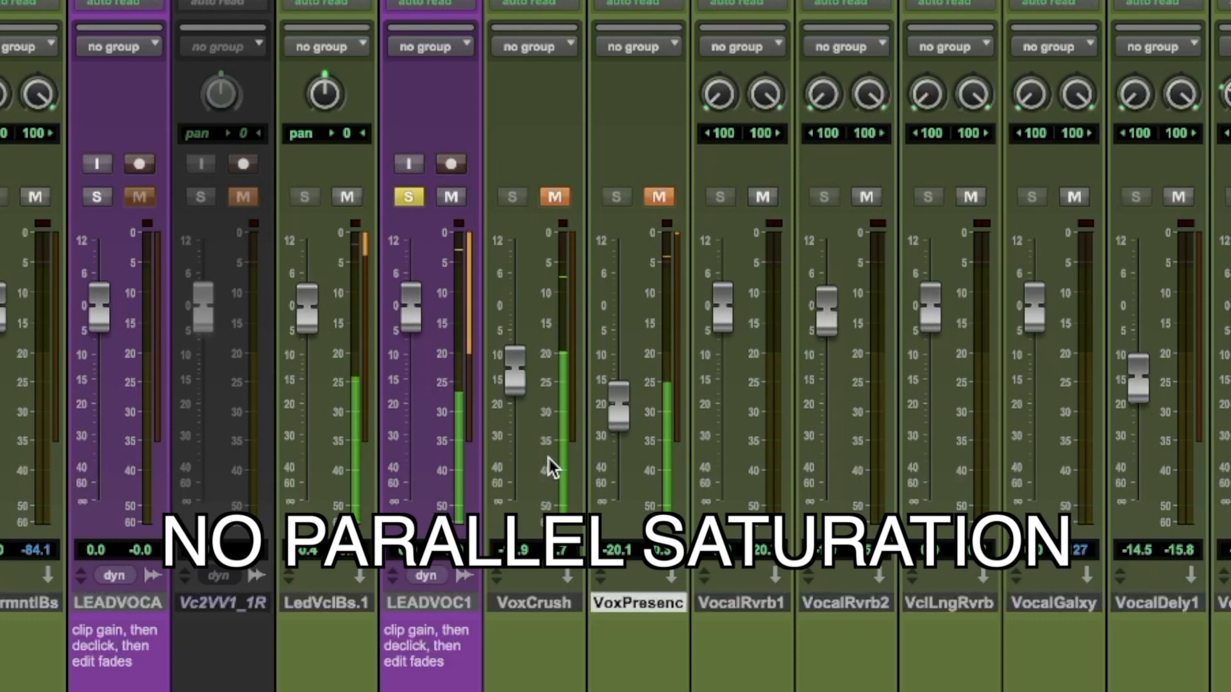
- Stop playback, unmute the VoxPresenc bus, and play the soloed lead vocal with its parallel saturation
{"action": "key", "text": "space"}
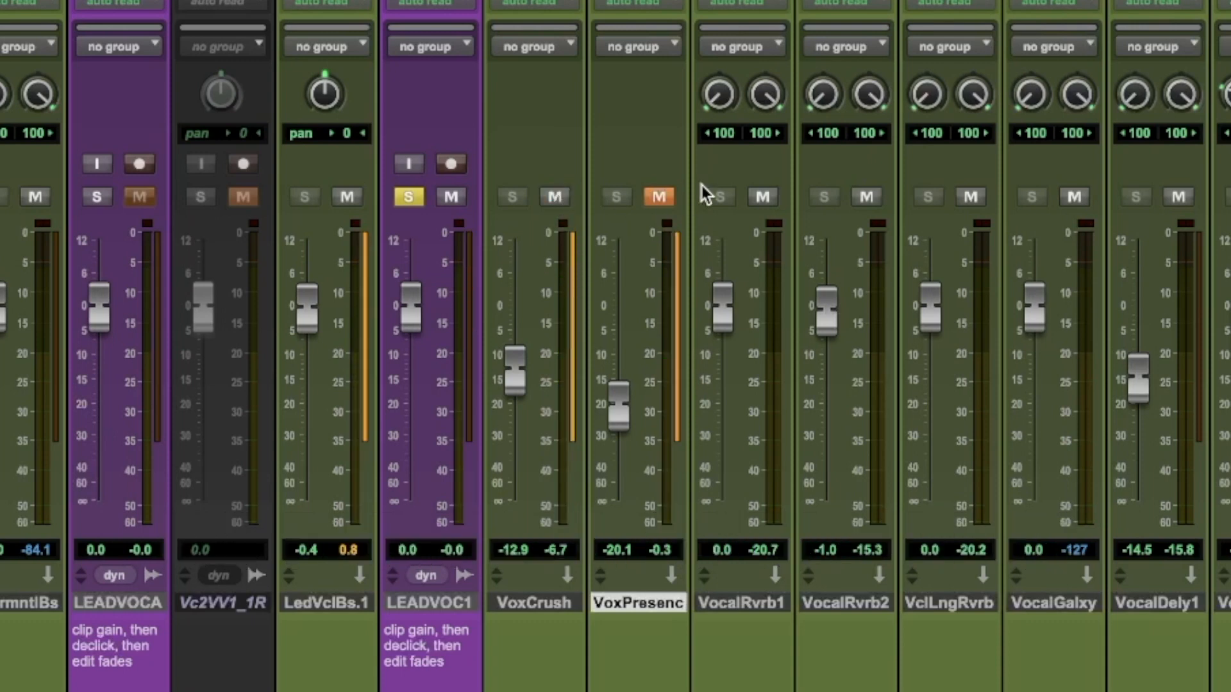
{"action": "left_click", "coordinate": [659, 197]}
{"action": "key", "text": "space"}
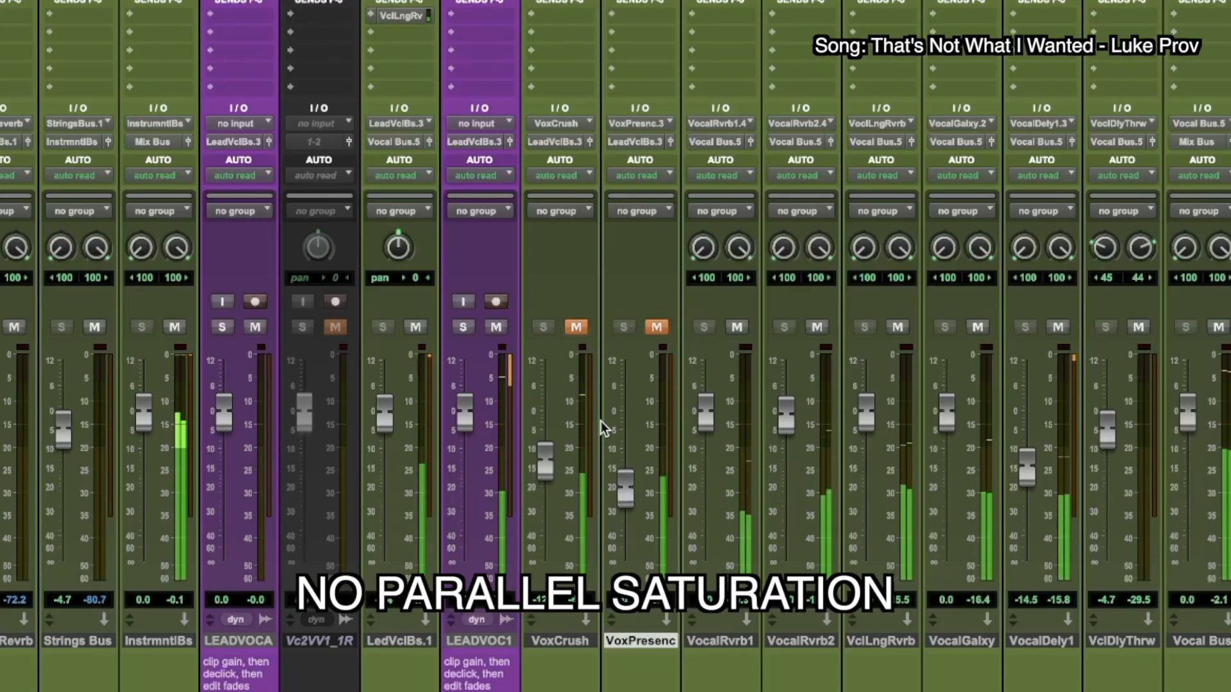
- Select the VoxCrush and VoxPresenc buses together and unmute both while the full mix plays
{"action": "left_click", "coordinate": [579, 641], "text": "shift"}
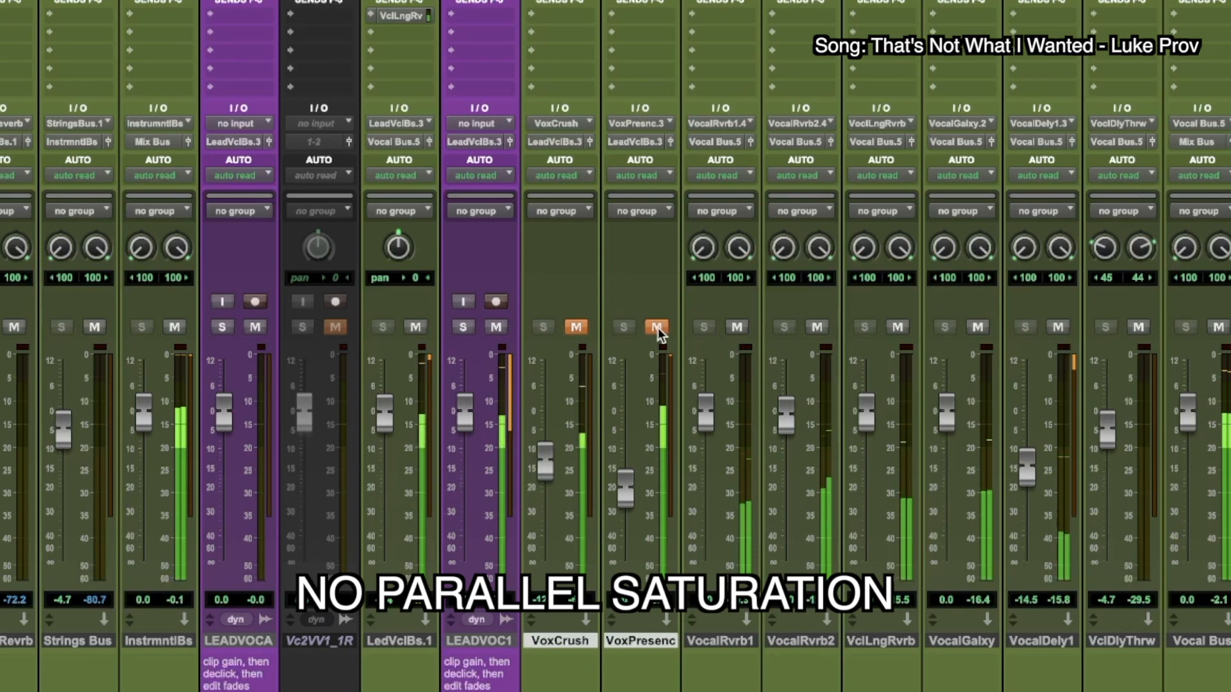
{"action": "left_click", "coordinate": [657, 328]}
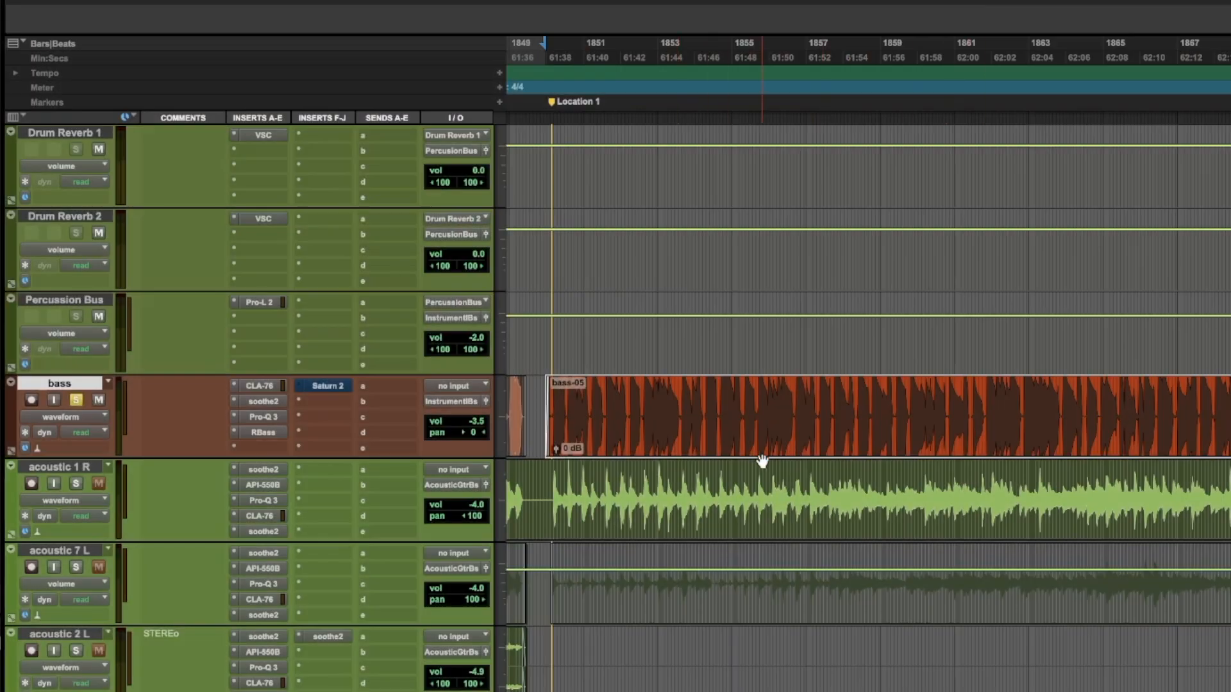
- Take the bass track out of solo and play it within the full mix
{"action": "key", "text": "space"}
{"action": "left_click", "coordinate": [78, 402]}
{"action": "key", "text": "space"}
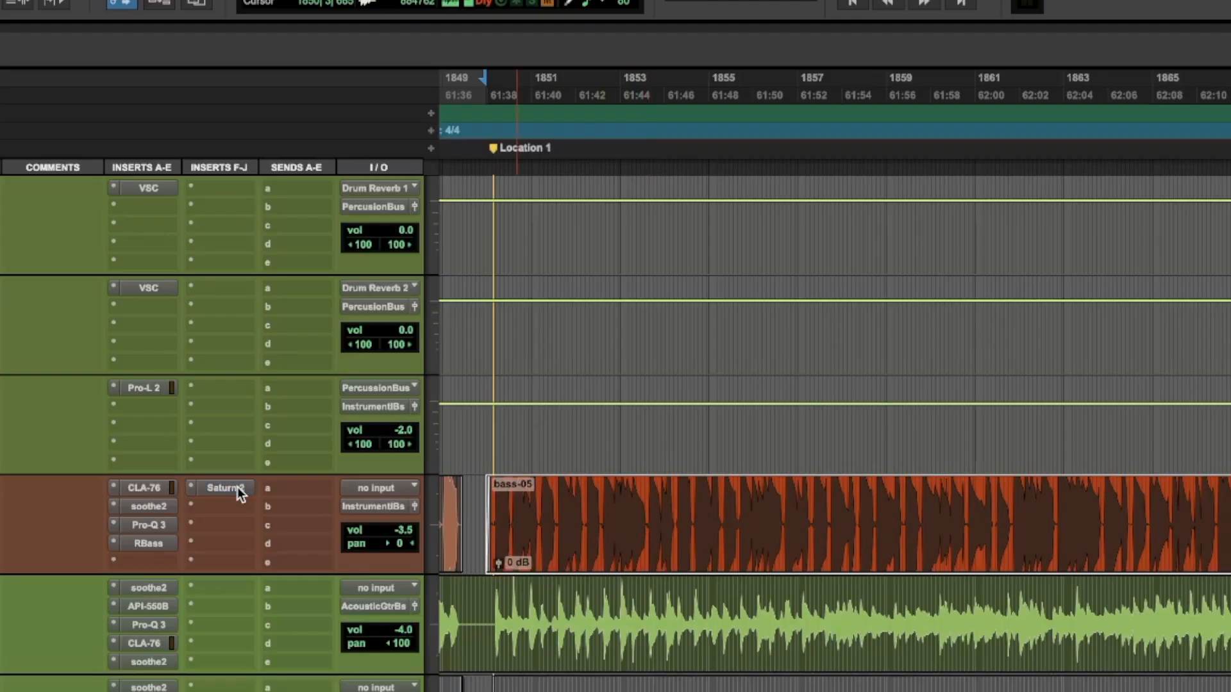
- In the bass track's Saturn 2, add a band split at about 8137 Hz and solo the middle band during playback
{"action": "left_click", "coordinate": [226, 487]}
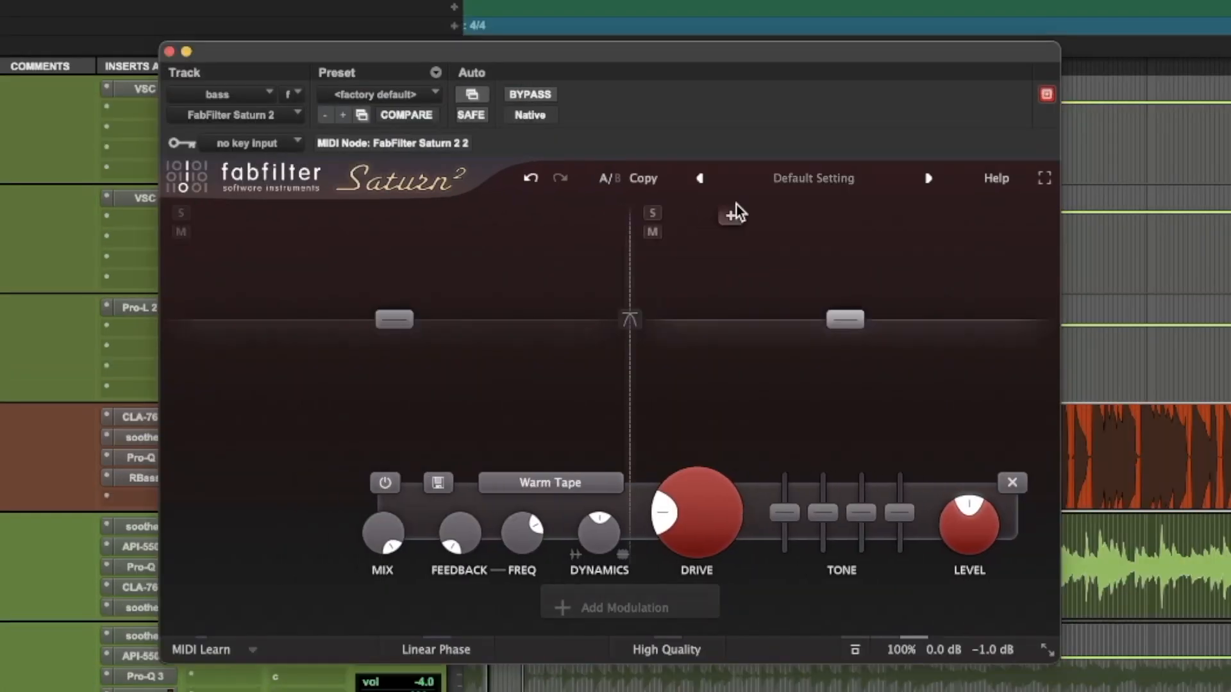
{"action": "left_click", "coordinate": [881, 218]}
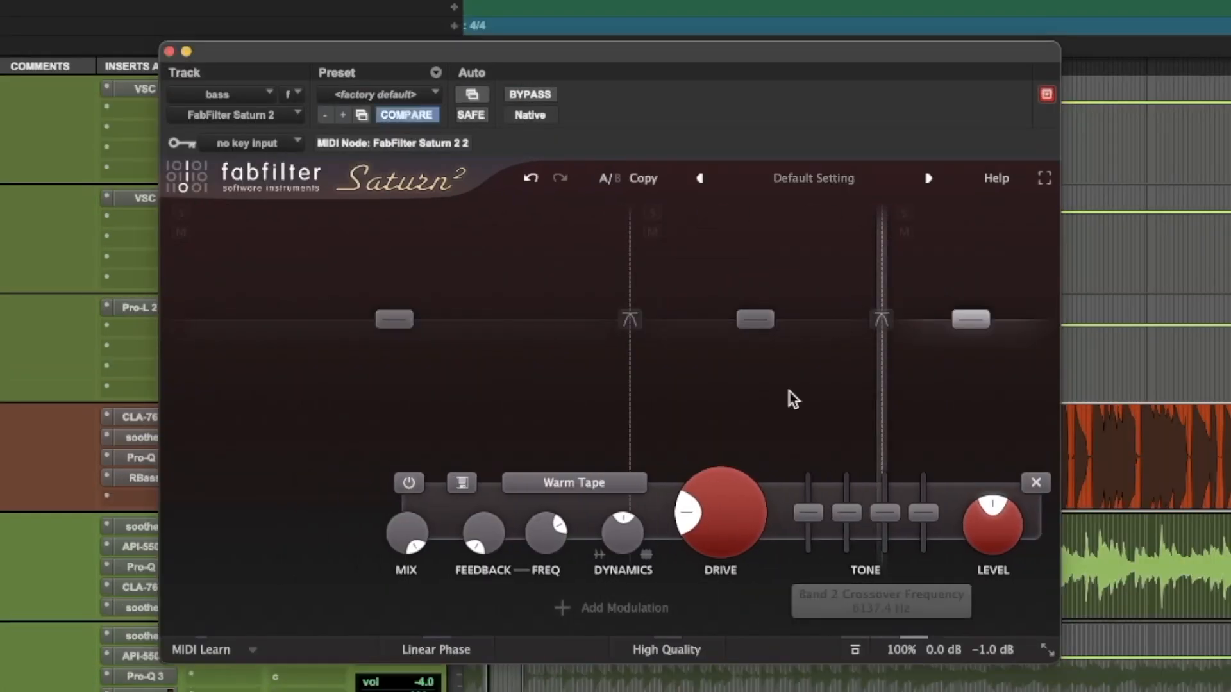
{"action": "key", "text": "space"}
{"action": "left_click", "coordinate": [653, 213]}
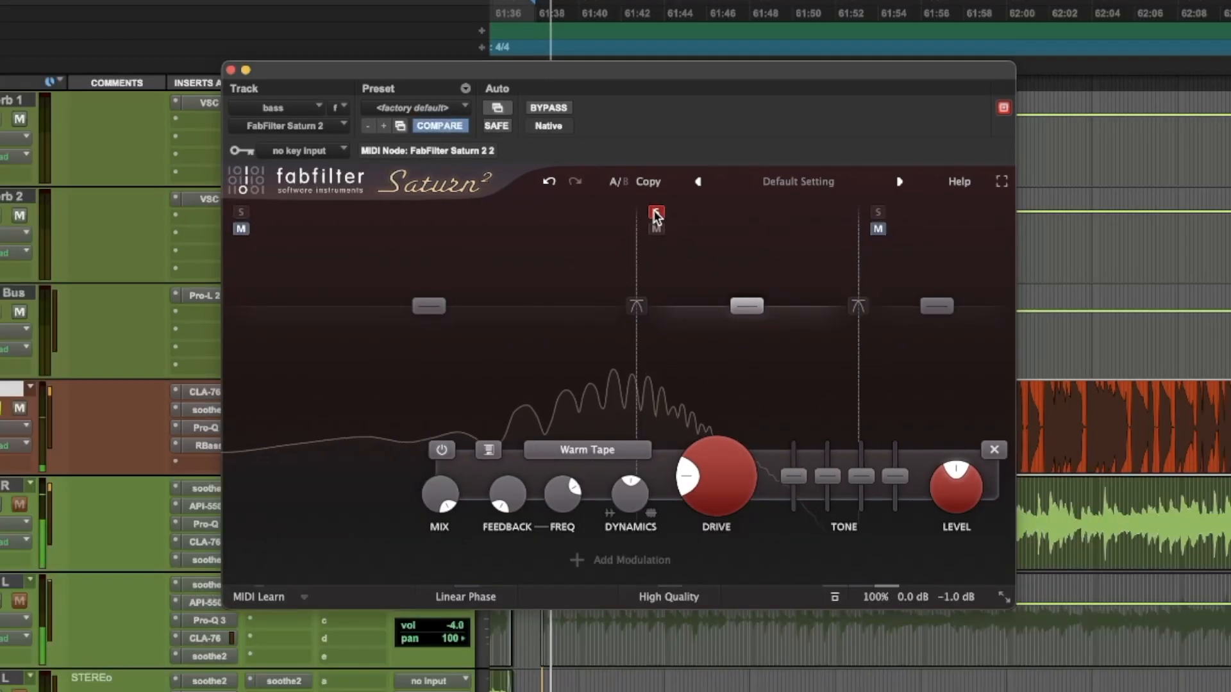
- Lower the middle band's lower crossover slightly and fine-tune its upper crossover in the bass track's Saturn 2, toggling playback
{"action": "left_click_drag", "start_coordinate": [628, 301], "coordinate": [611, 284]}
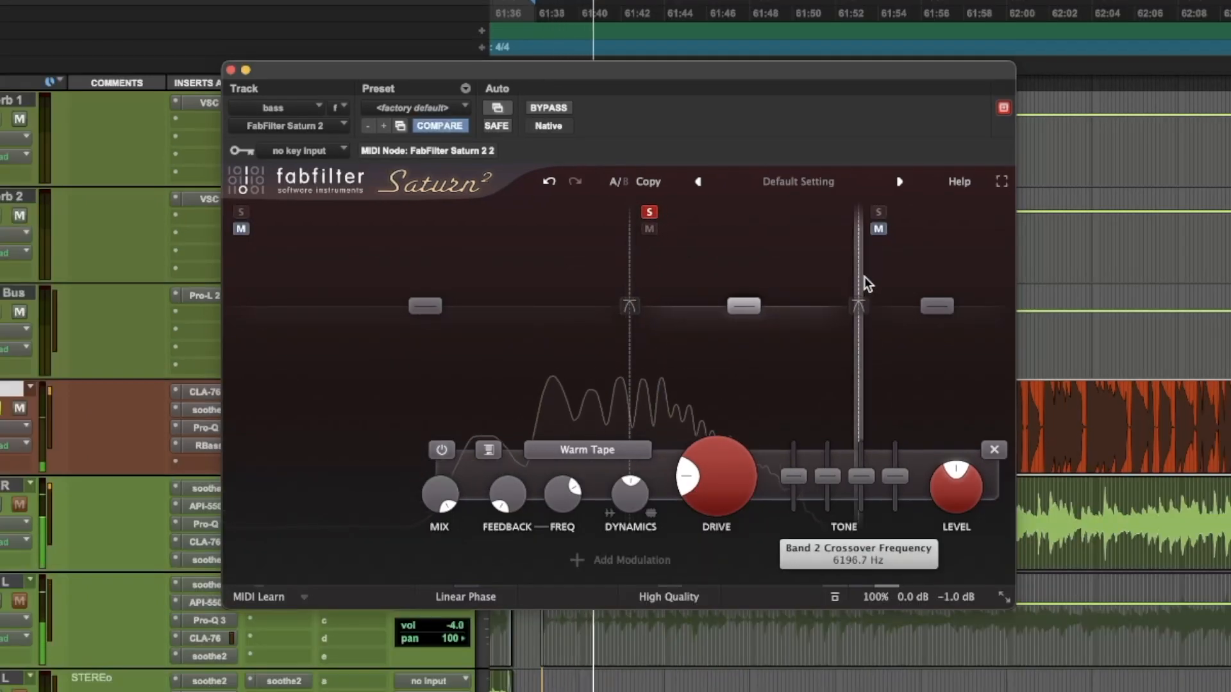
{"action": "left_click_drag", "start_coordinate": [864, 276], "coordinate": [866, 274]}
{"action": "key", "text": "space"}
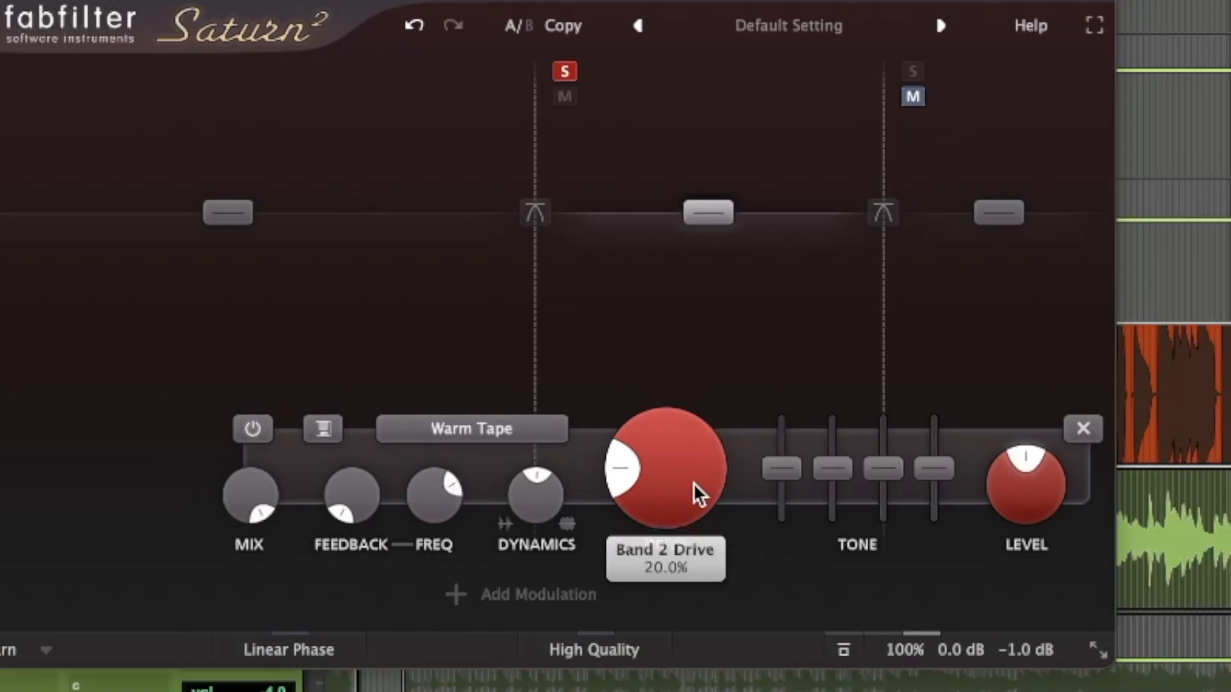
- Raise the soloed middle band's Warm Tape drive to about 84% while auditioning the bass, and fine-adjust the band's level
{"action": "left_click_drag", "start_coordinate": [735, 485], "coordinate": [736, 360]}
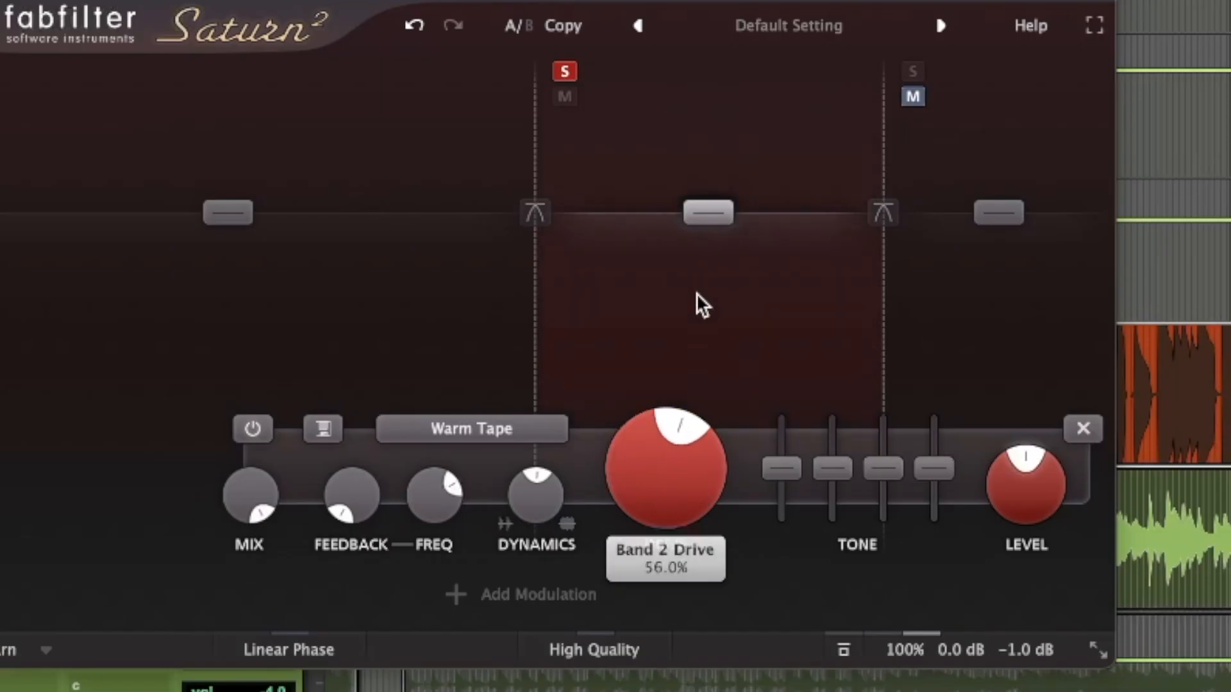
{"action": "left_click_drag", "start_coordinate": [696, 294], "coordinate": [697, 281]}
{"action": "key", "text": "space"}
{"action": "left_click_drag", "start_coordinate": [654, 493], "coordinate": [695, 357]}
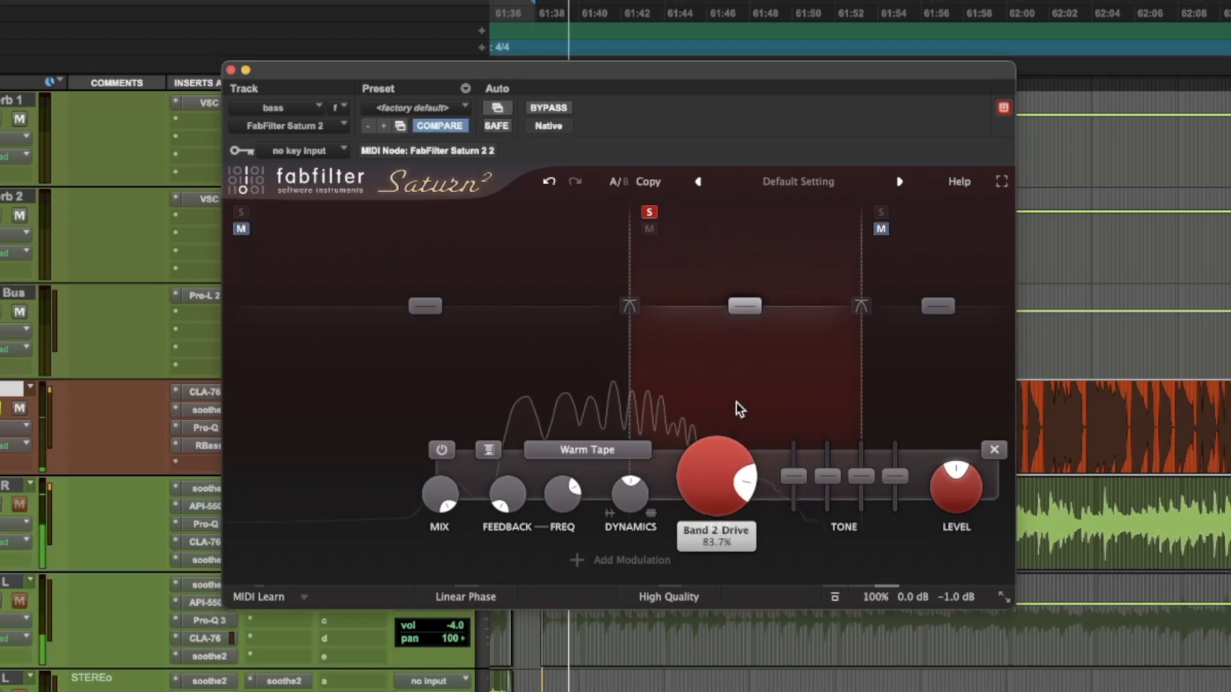
{"action": "mouse_move", "coordinate": [736, 402]}
{"action": "left_mouse_down"}
{"action": "mouse_move", "coordinate": [760, 330]}
{"action": "mouse_move", "coordinate": [725, 414]}
{"action": "left_mouse_up"}
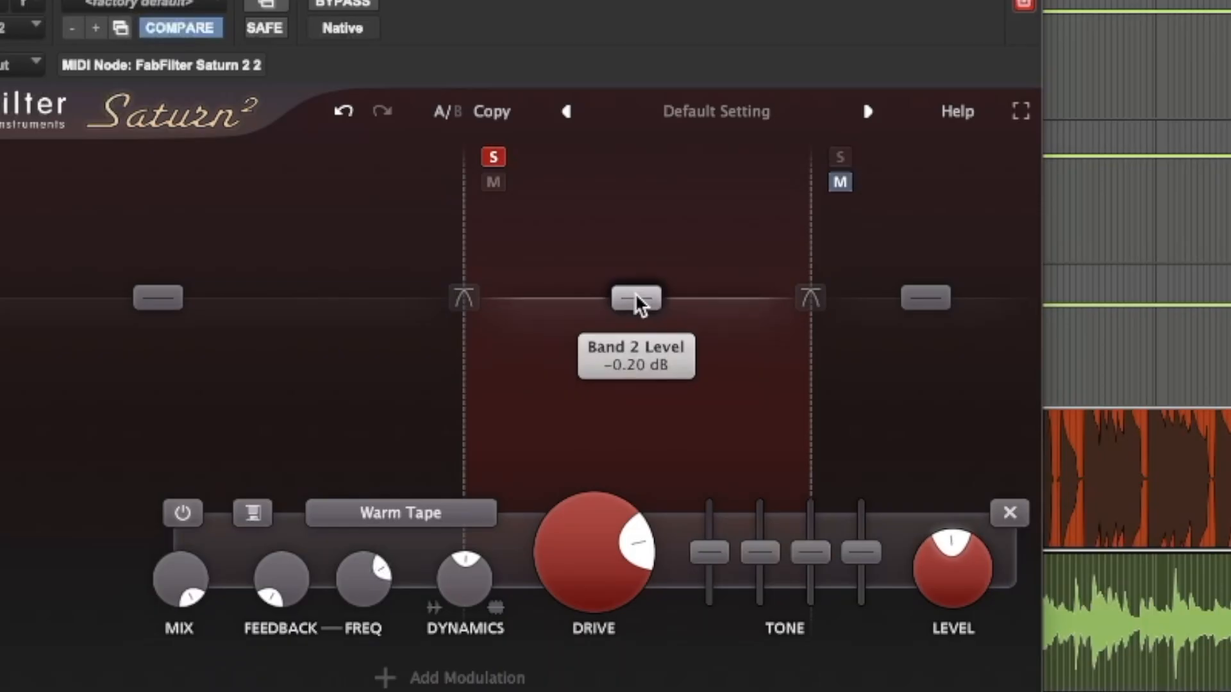
{"action": "left_click_drag", "start_coordinate": [640, 305], "coordinate": [641, 299]}
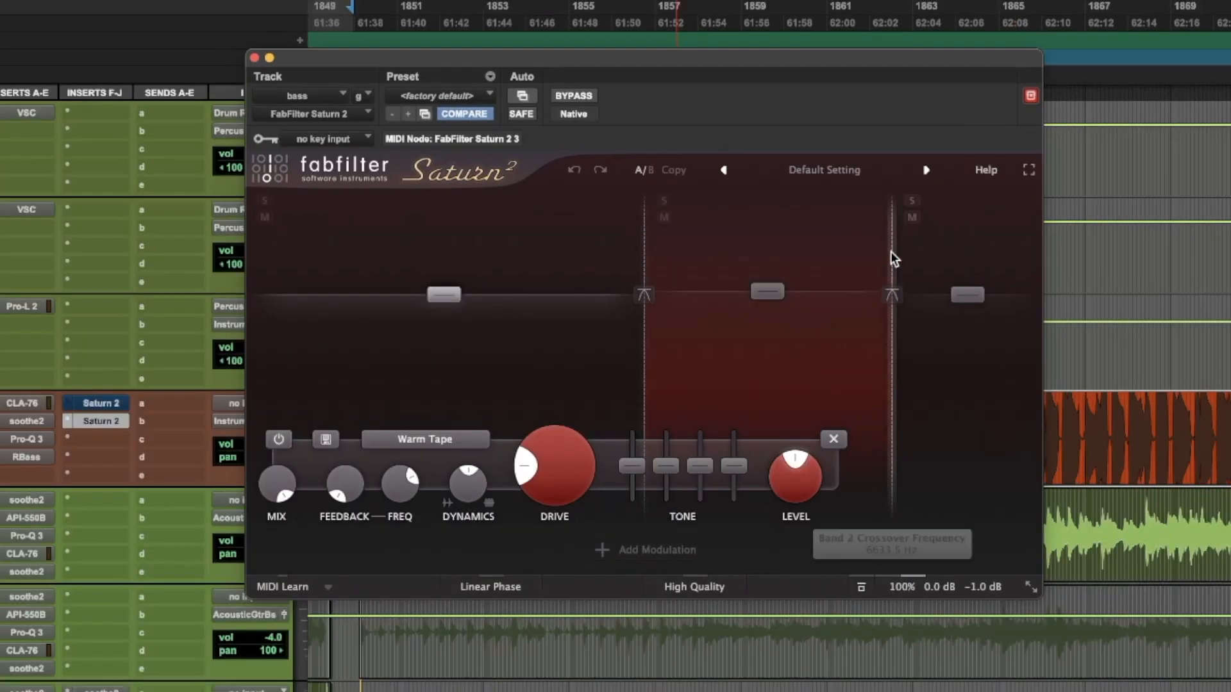
- Compare the soloed bass with and without its second Saturn 2 by toggling the plug-in's bypass during playback
{"action": "mouse_move", "coordinate": [785, 361]}
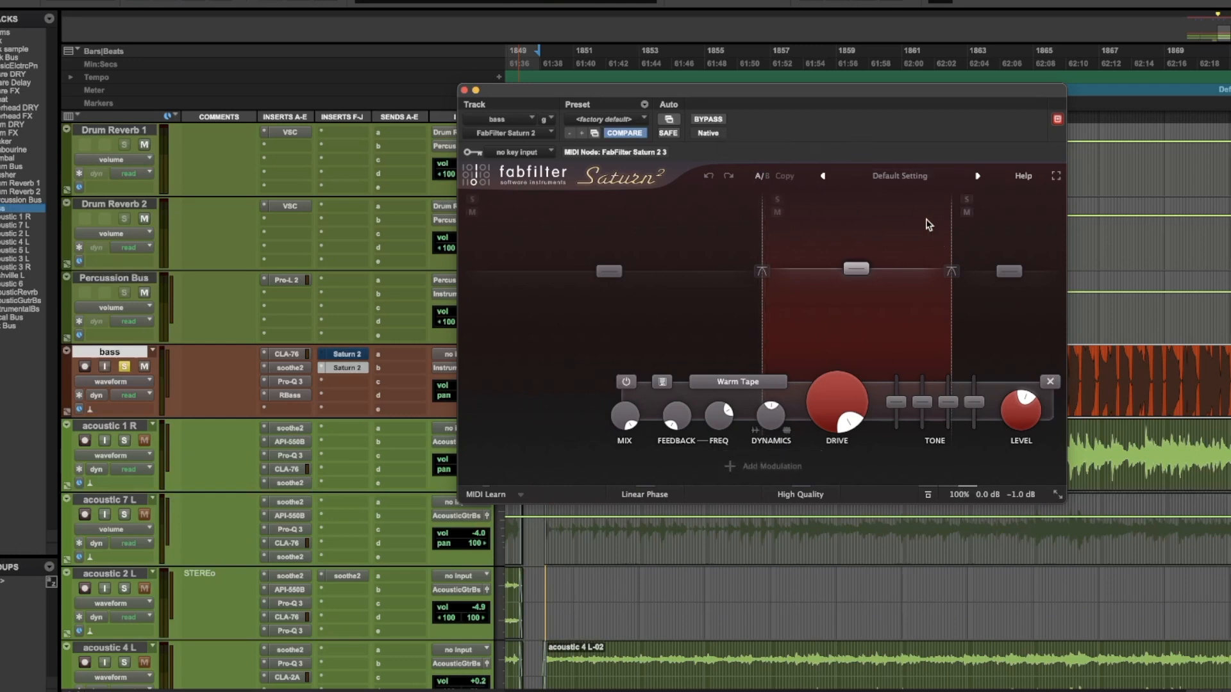
{"action": "left_click", "coordinate": [709, 121]}
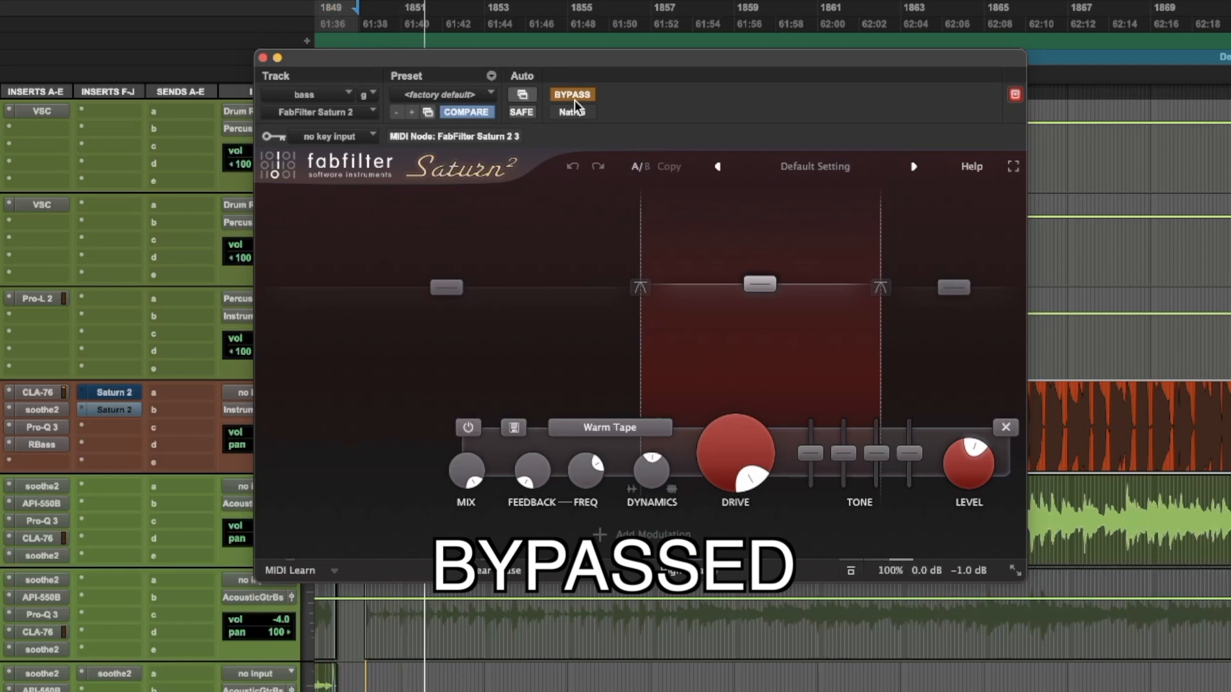
{"action": "left_click", "coordinate": [574, 100]}
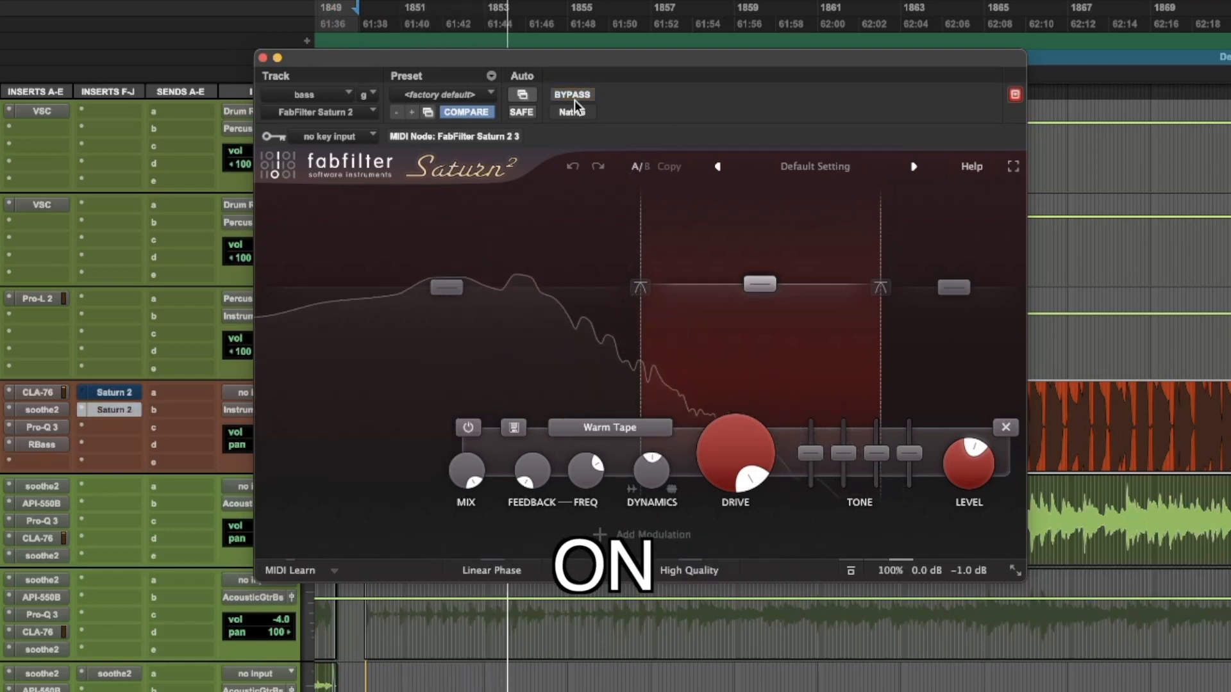
{"action": "left_click", "coordinate": [574, 100]}
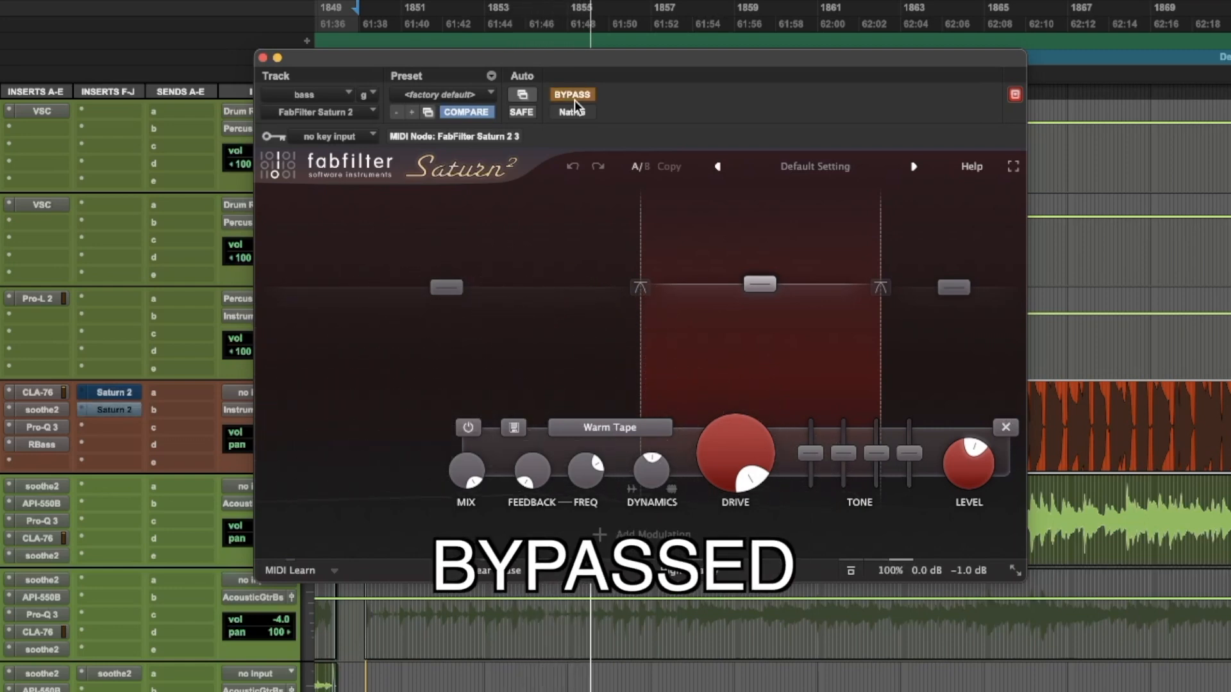
{"action": "left_click", "coordinate": [574, 100]}
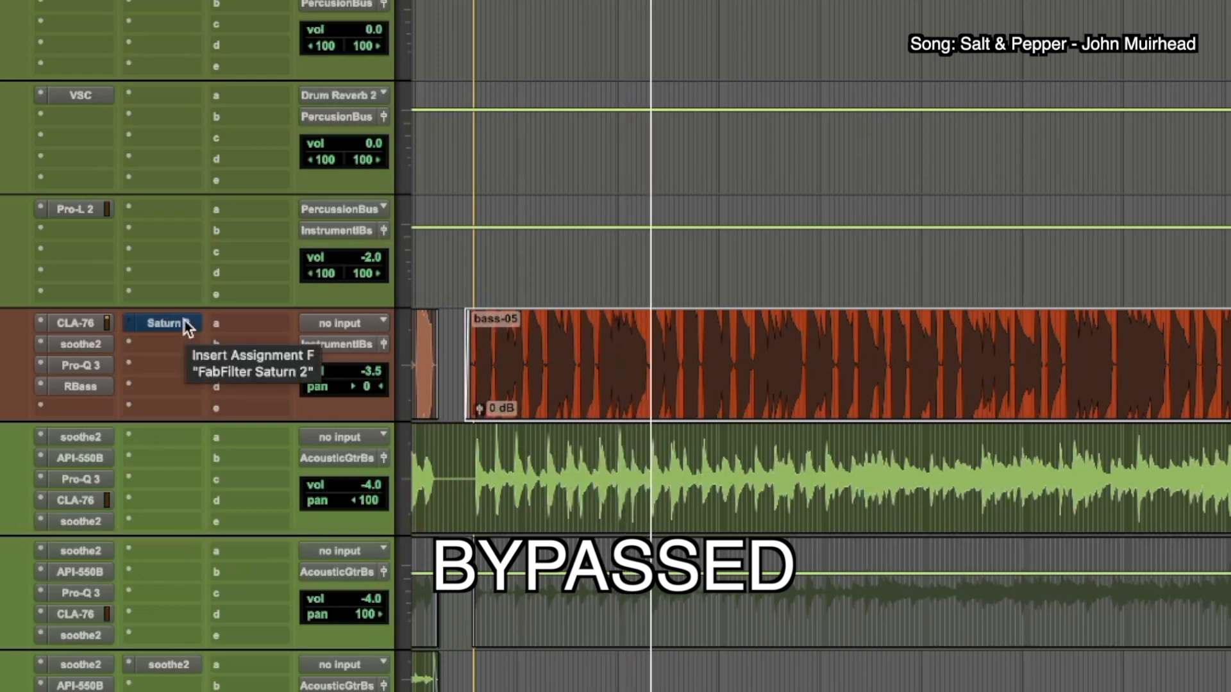
- Play the full mix and compare the bass with and without saturation by toggling the Saturn 2 insert's bypass
{"action": "key", "text": "space"}
{"action": "left_click", "coordinate": [168, 323], "text": "super"}
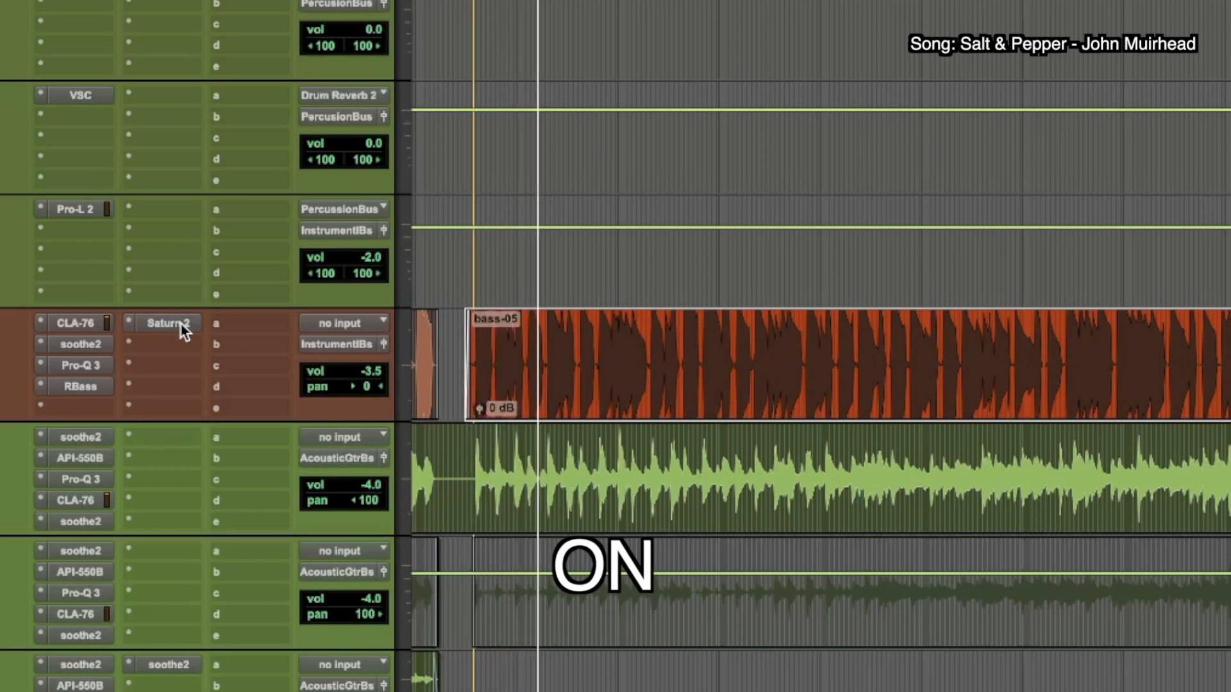
{"action": "left_click", "coordinate": [168, 323], "text": "super"}
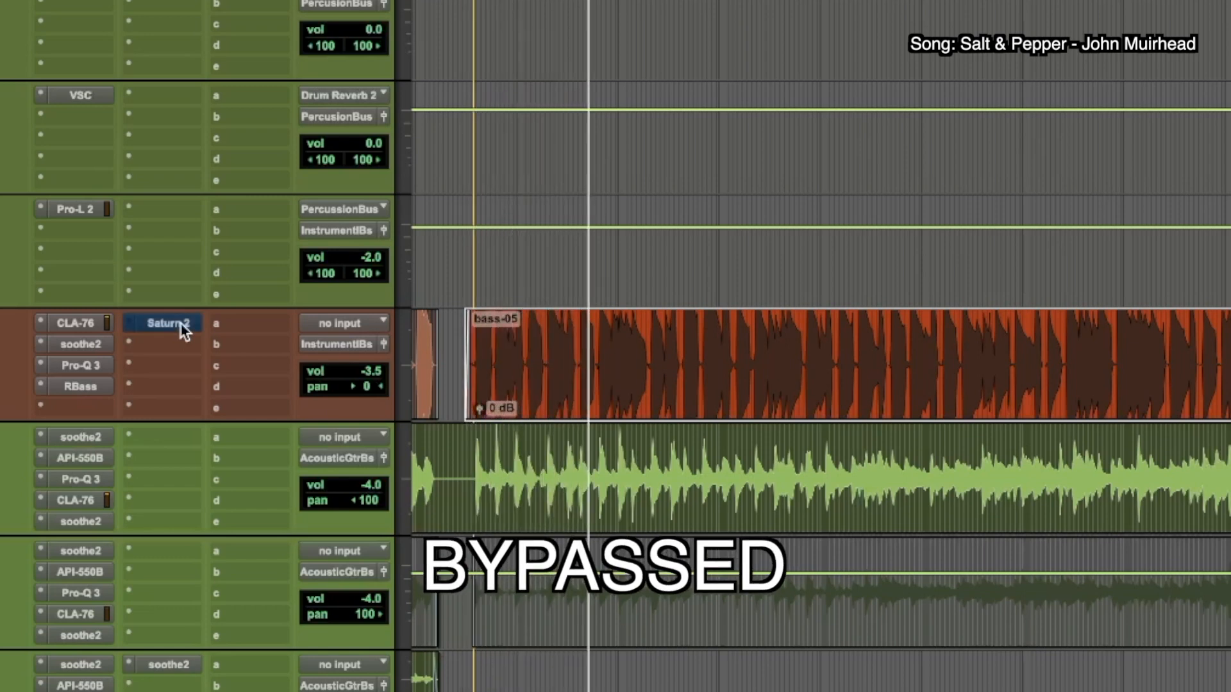
{"action": "left_click", "coordinate": [181, 324], "text": "super"}
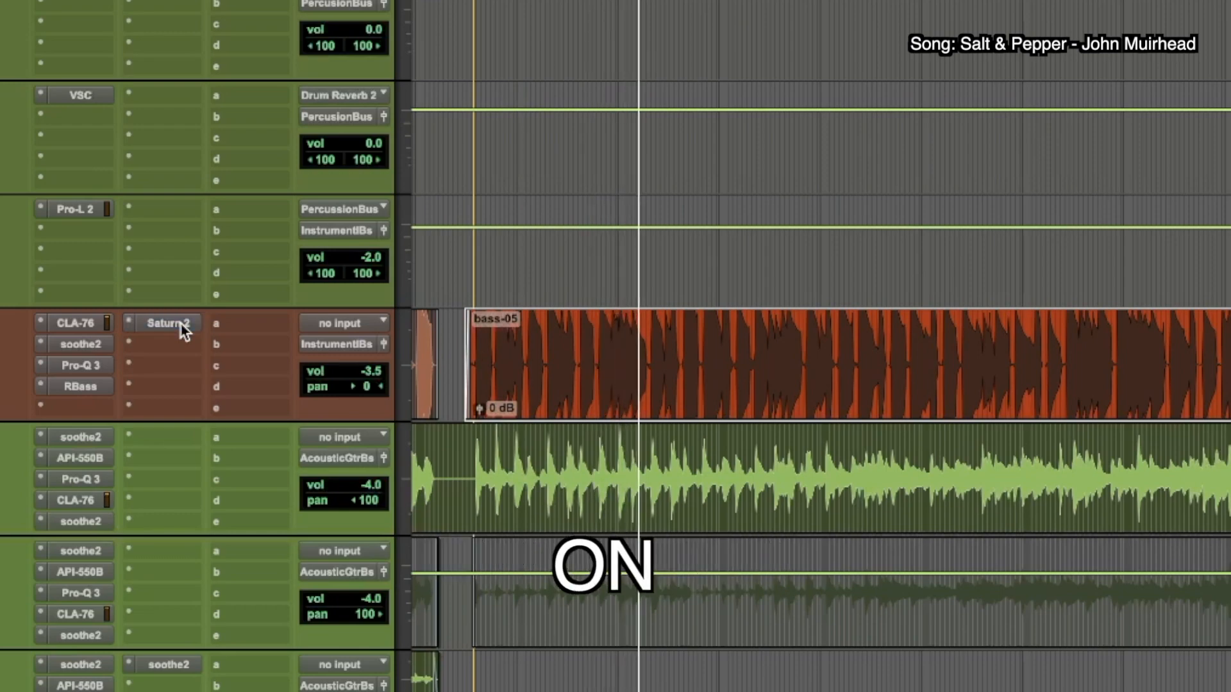